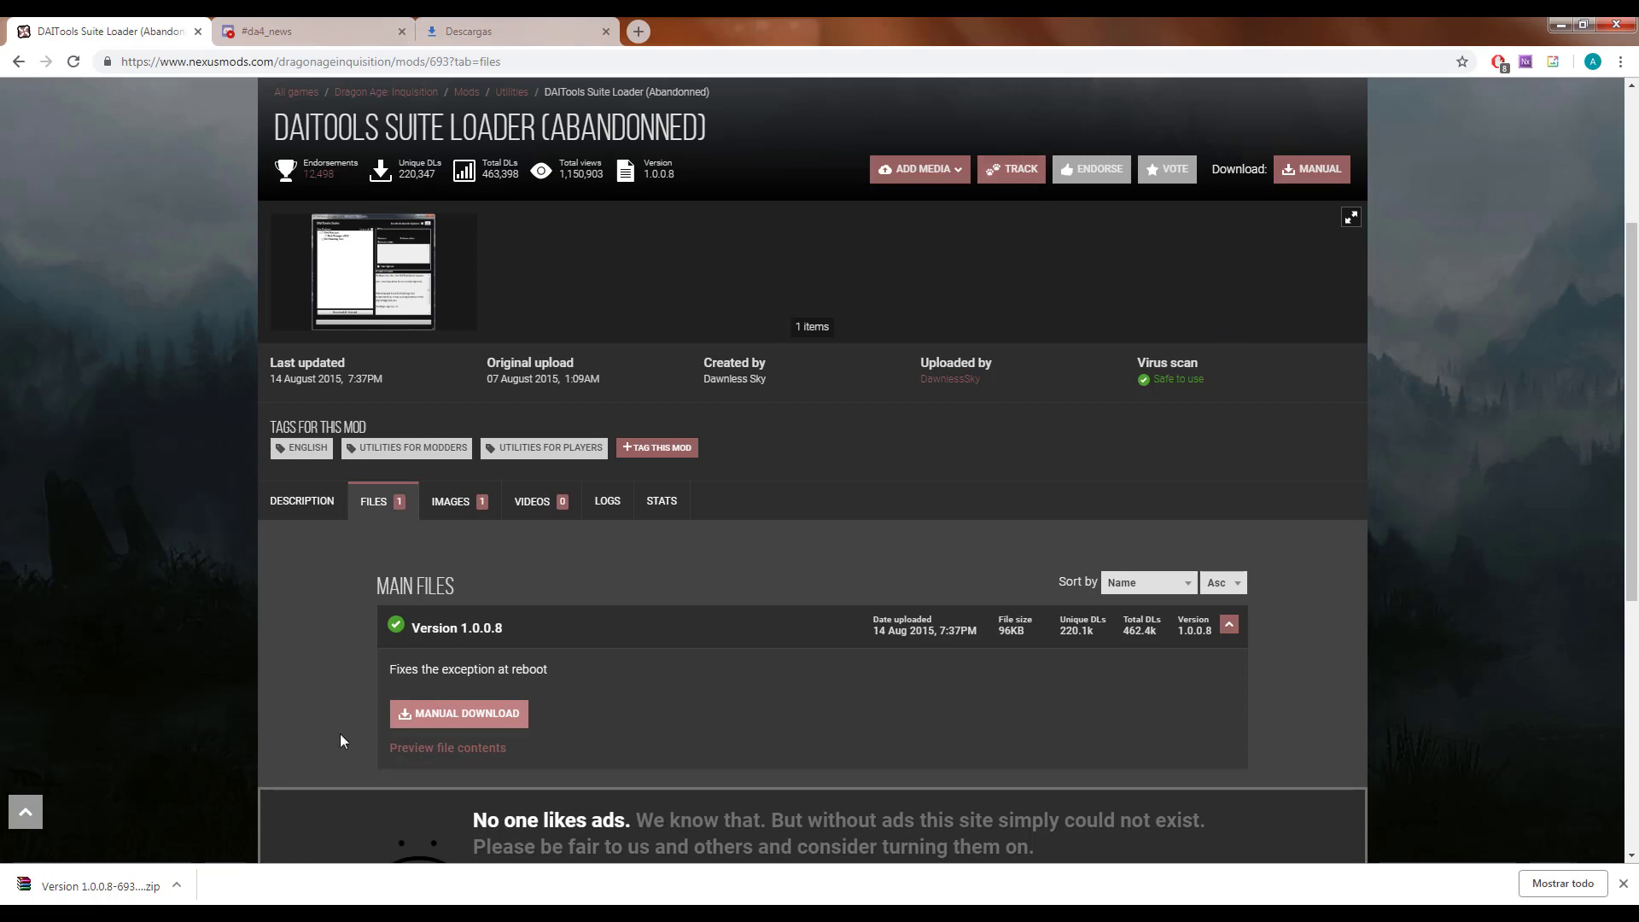
Extract the Version 1.0.0.8-693-1-0-0-8 archive directly into the TUTORIAL folder, and delete the archive
mouse_move(203, 913)
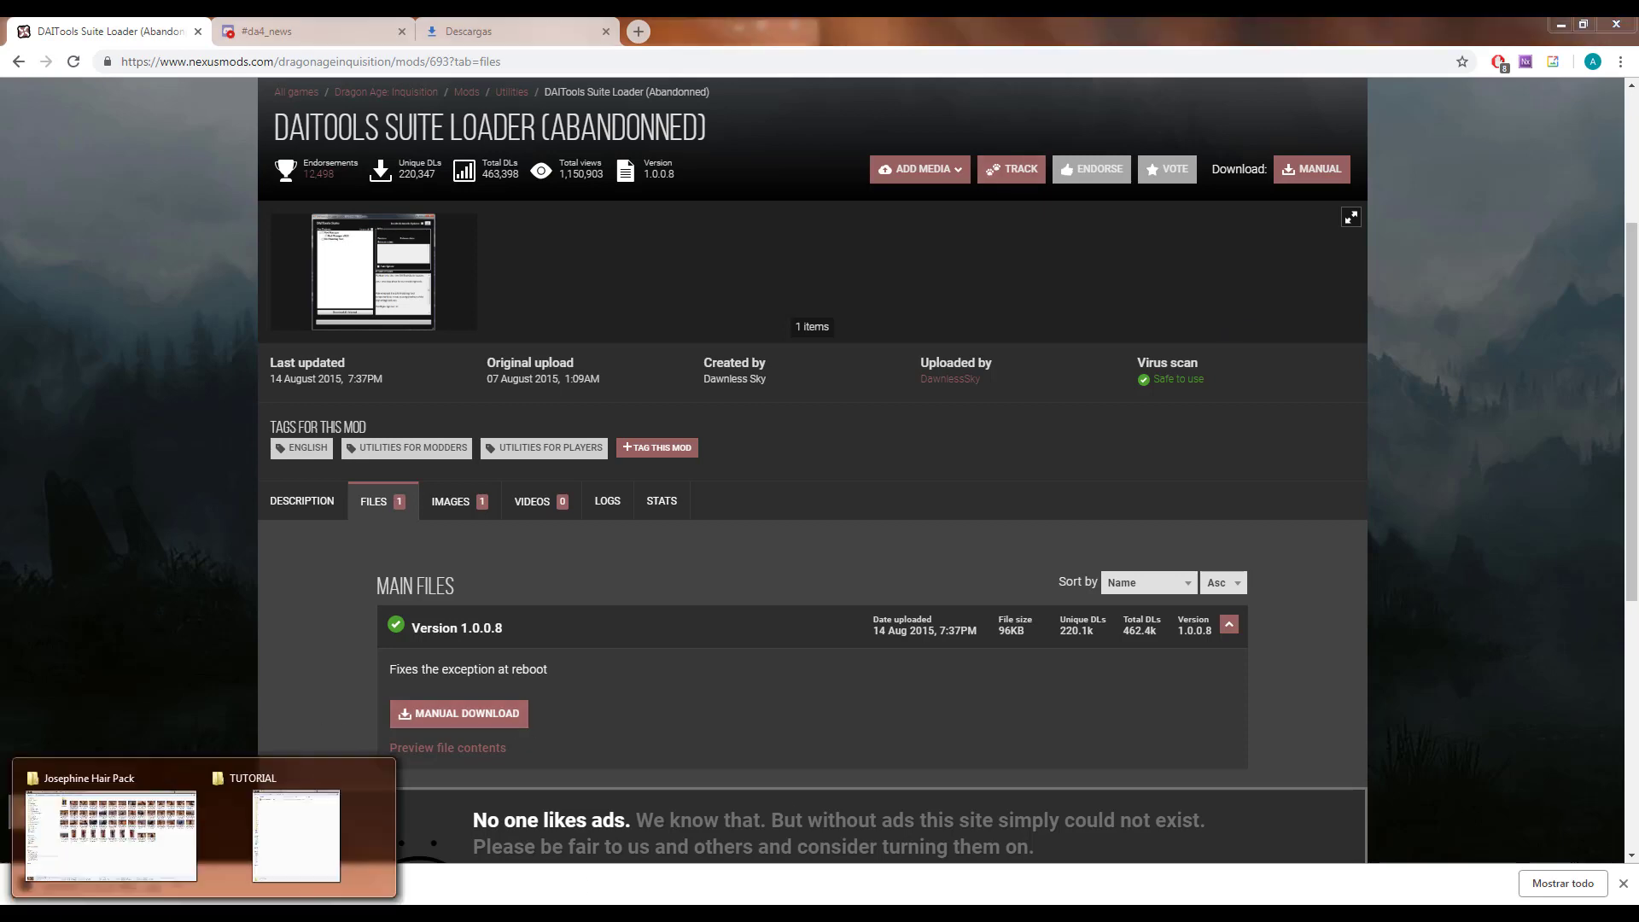
left_click(371, 818)
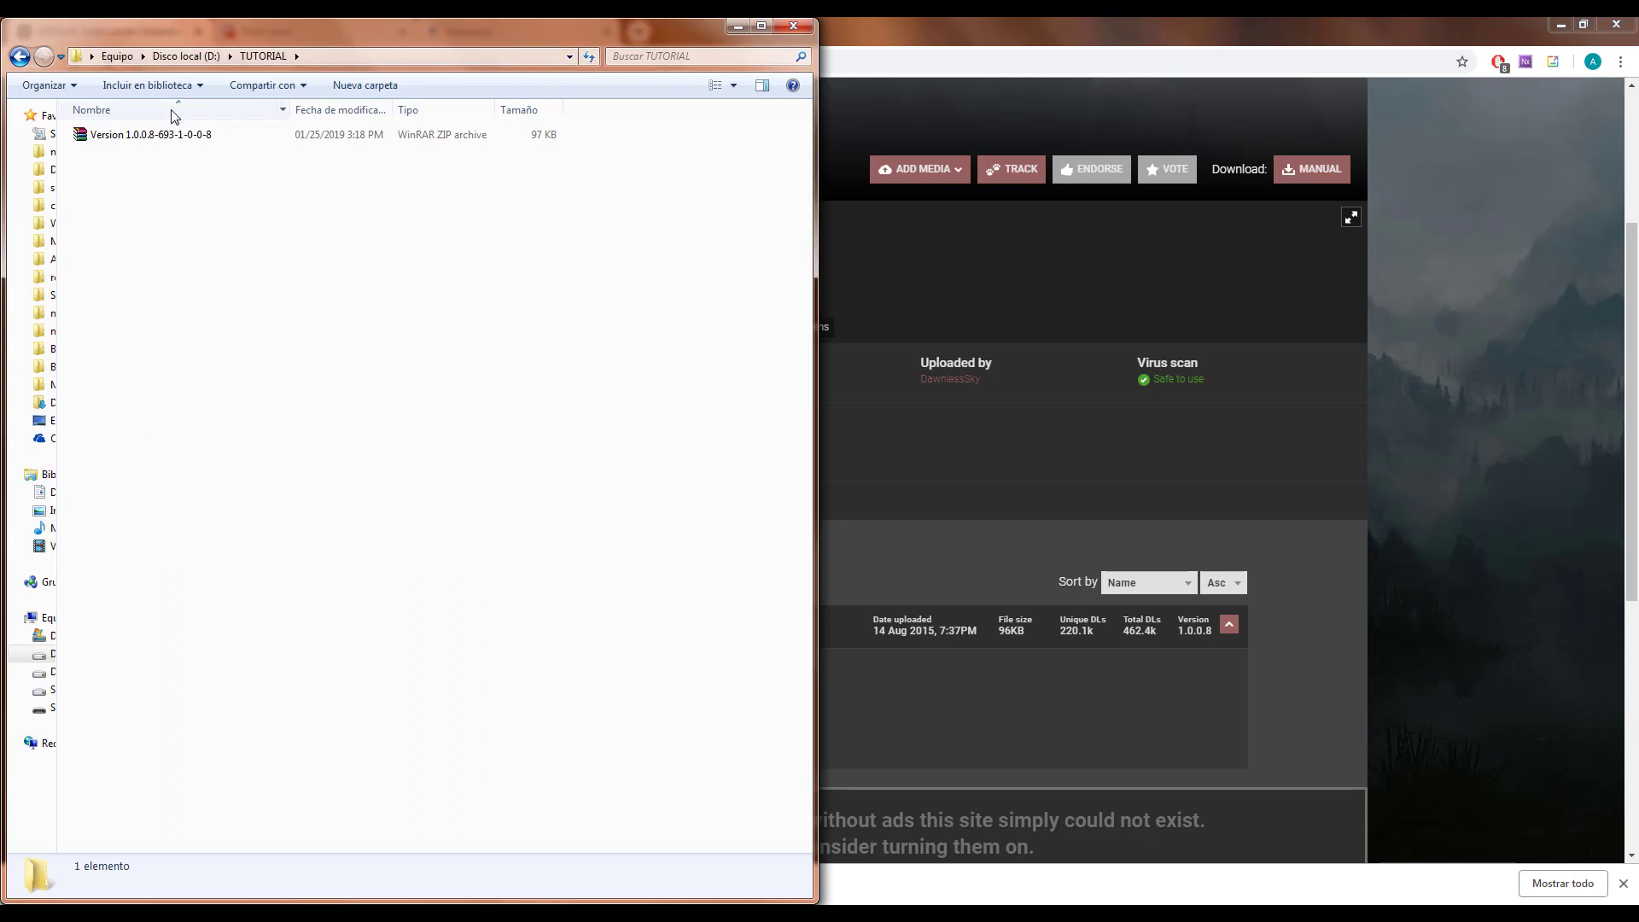
left_click(168, 137)
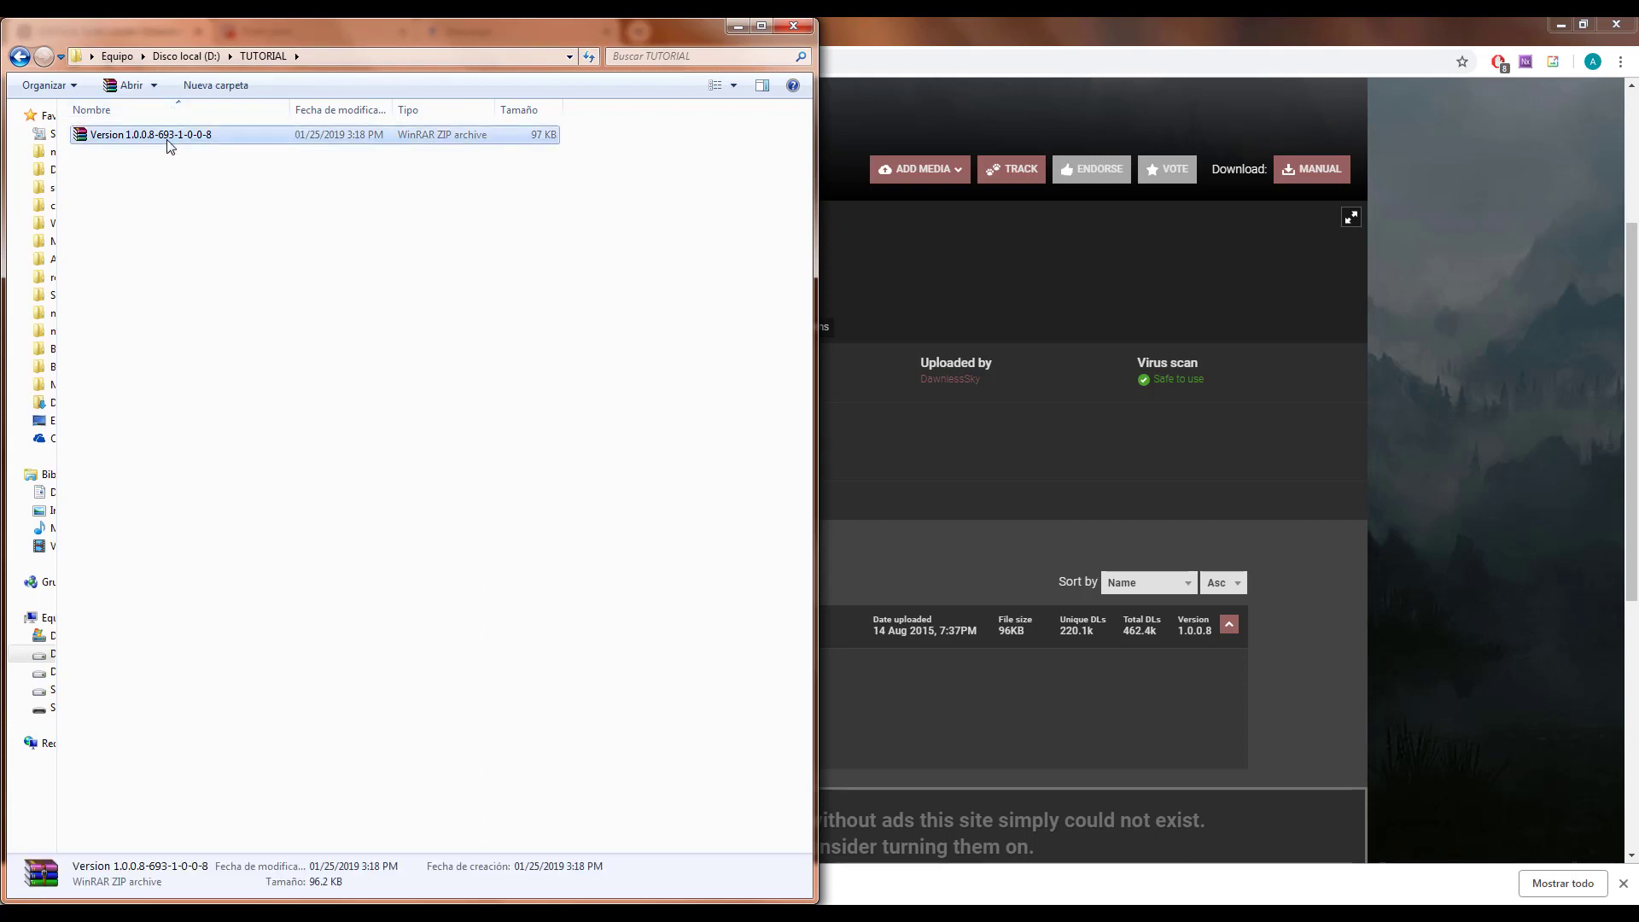
right_click(168, 145)
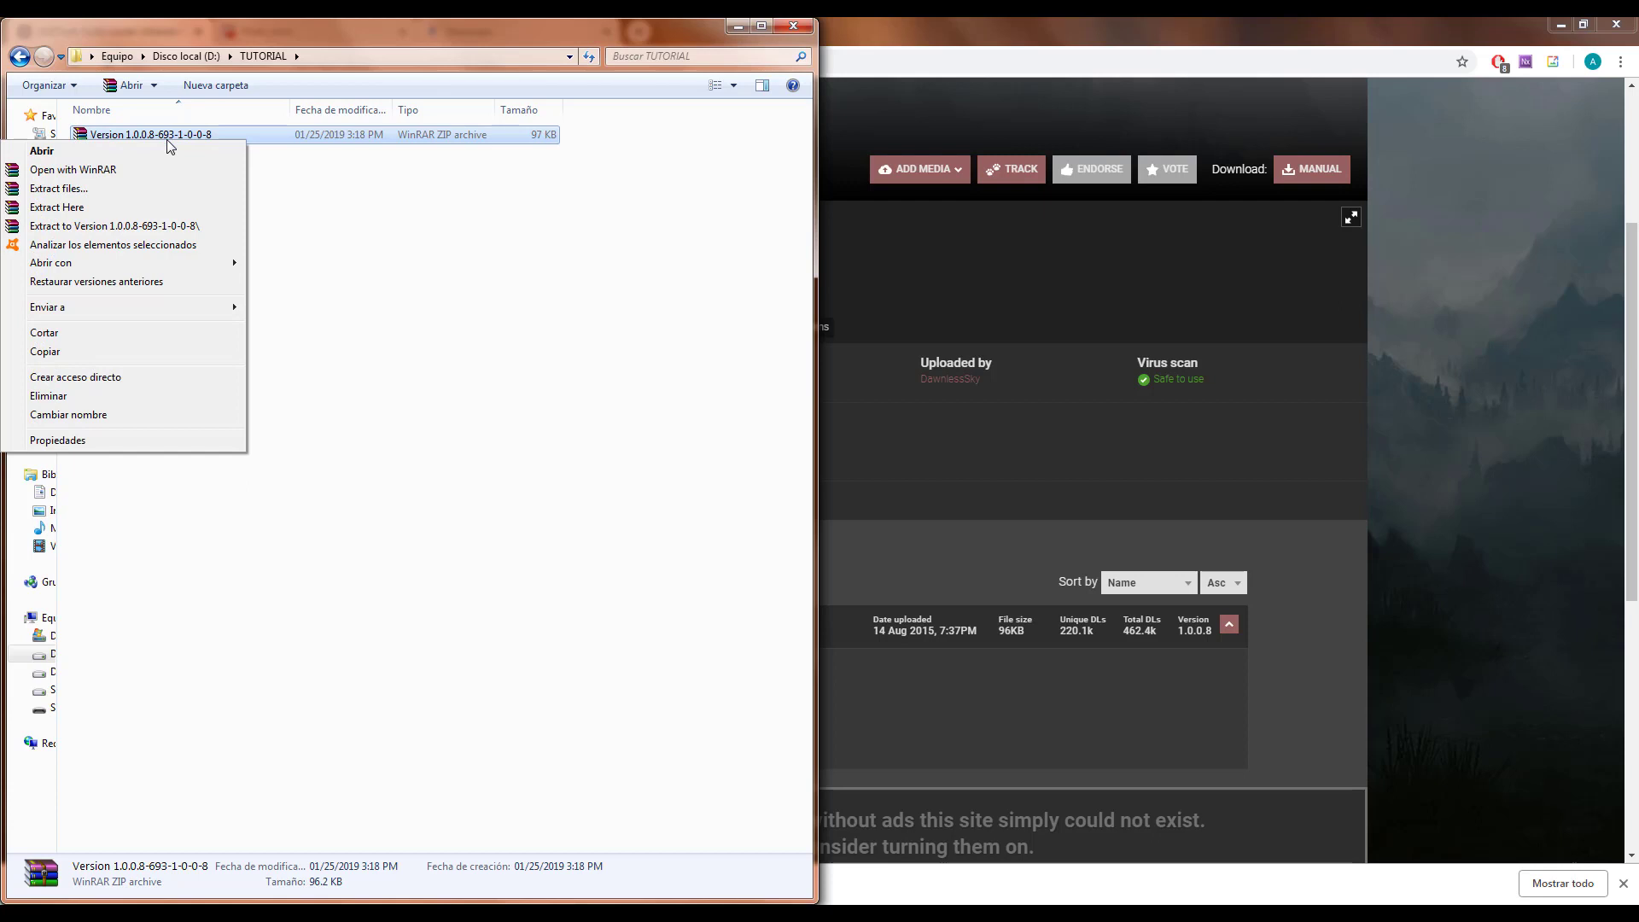
left_click(131, 207)
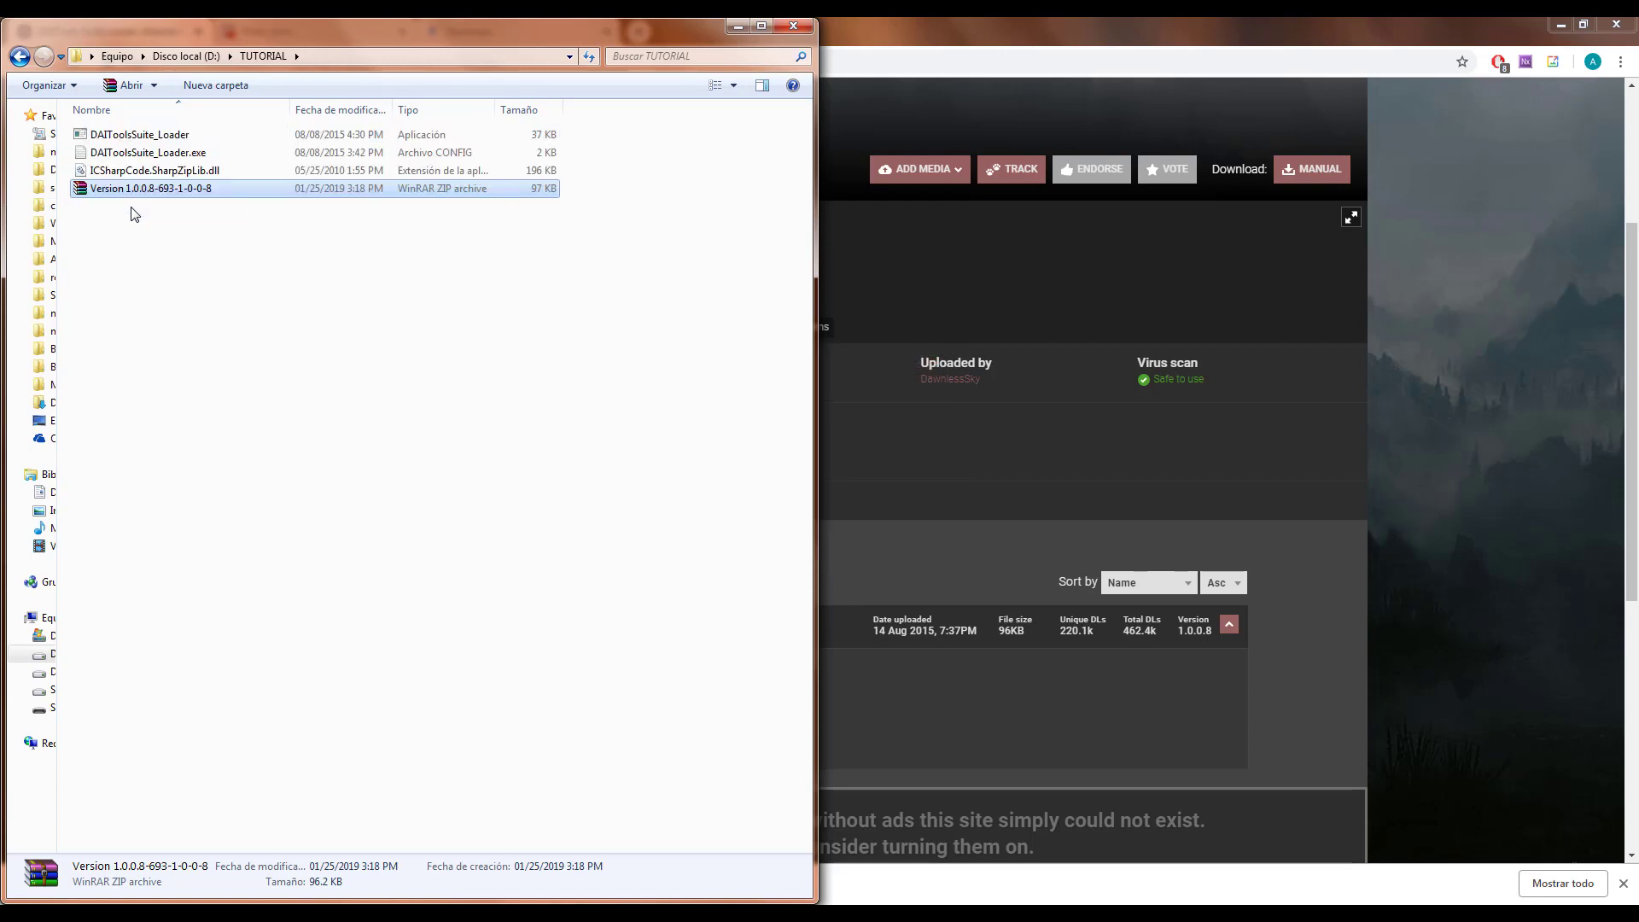
key("Delete")
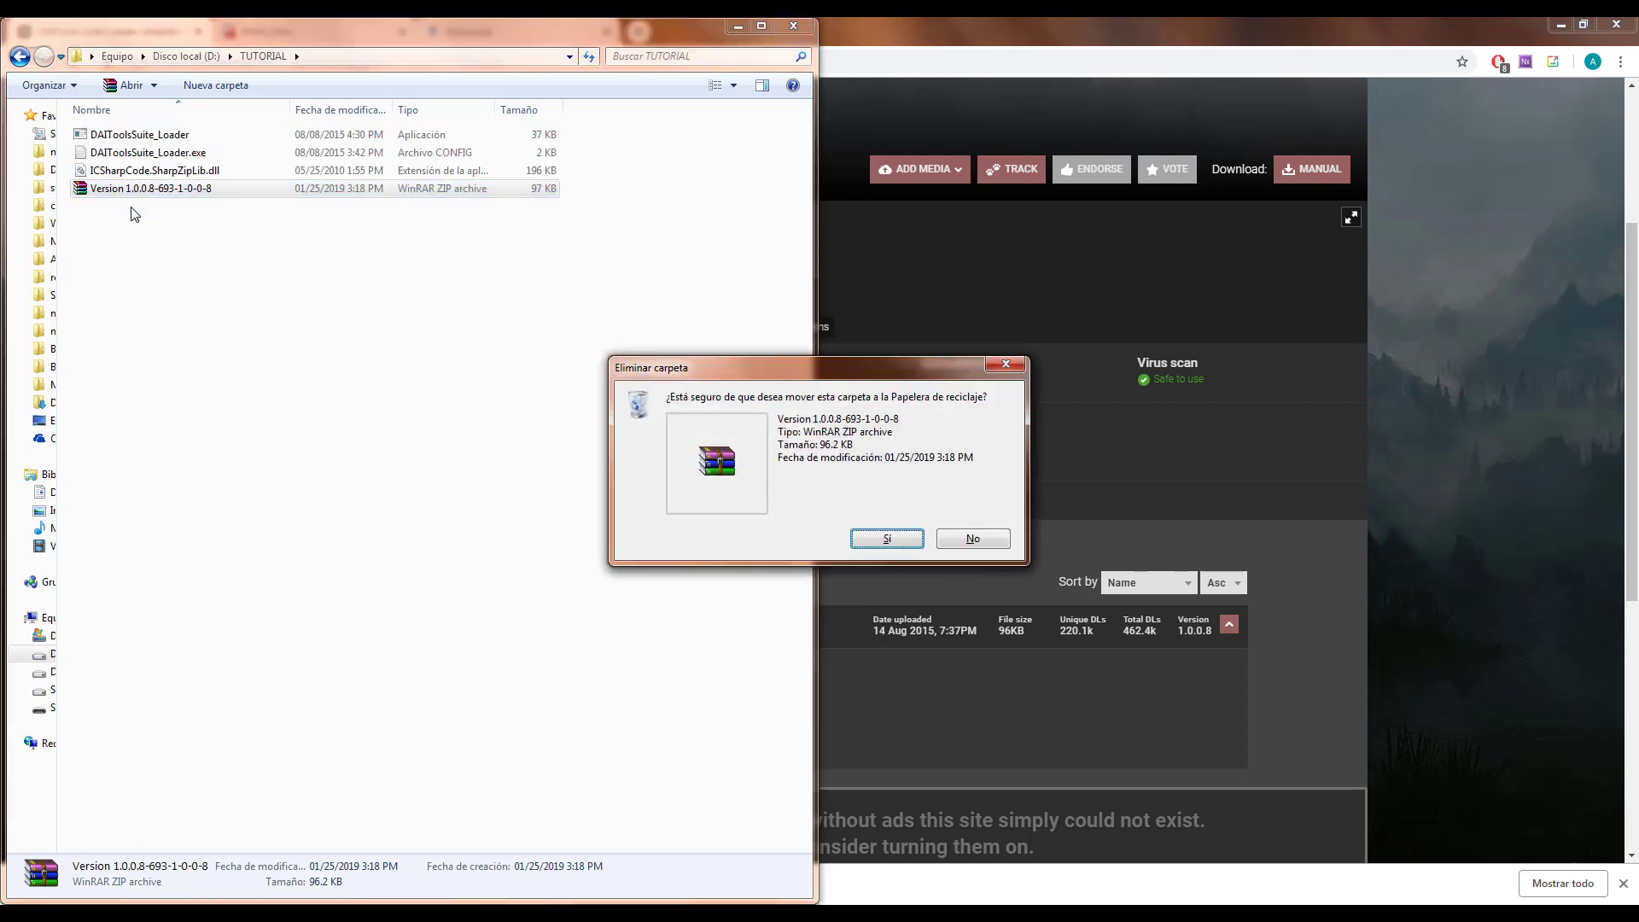
key("Return")
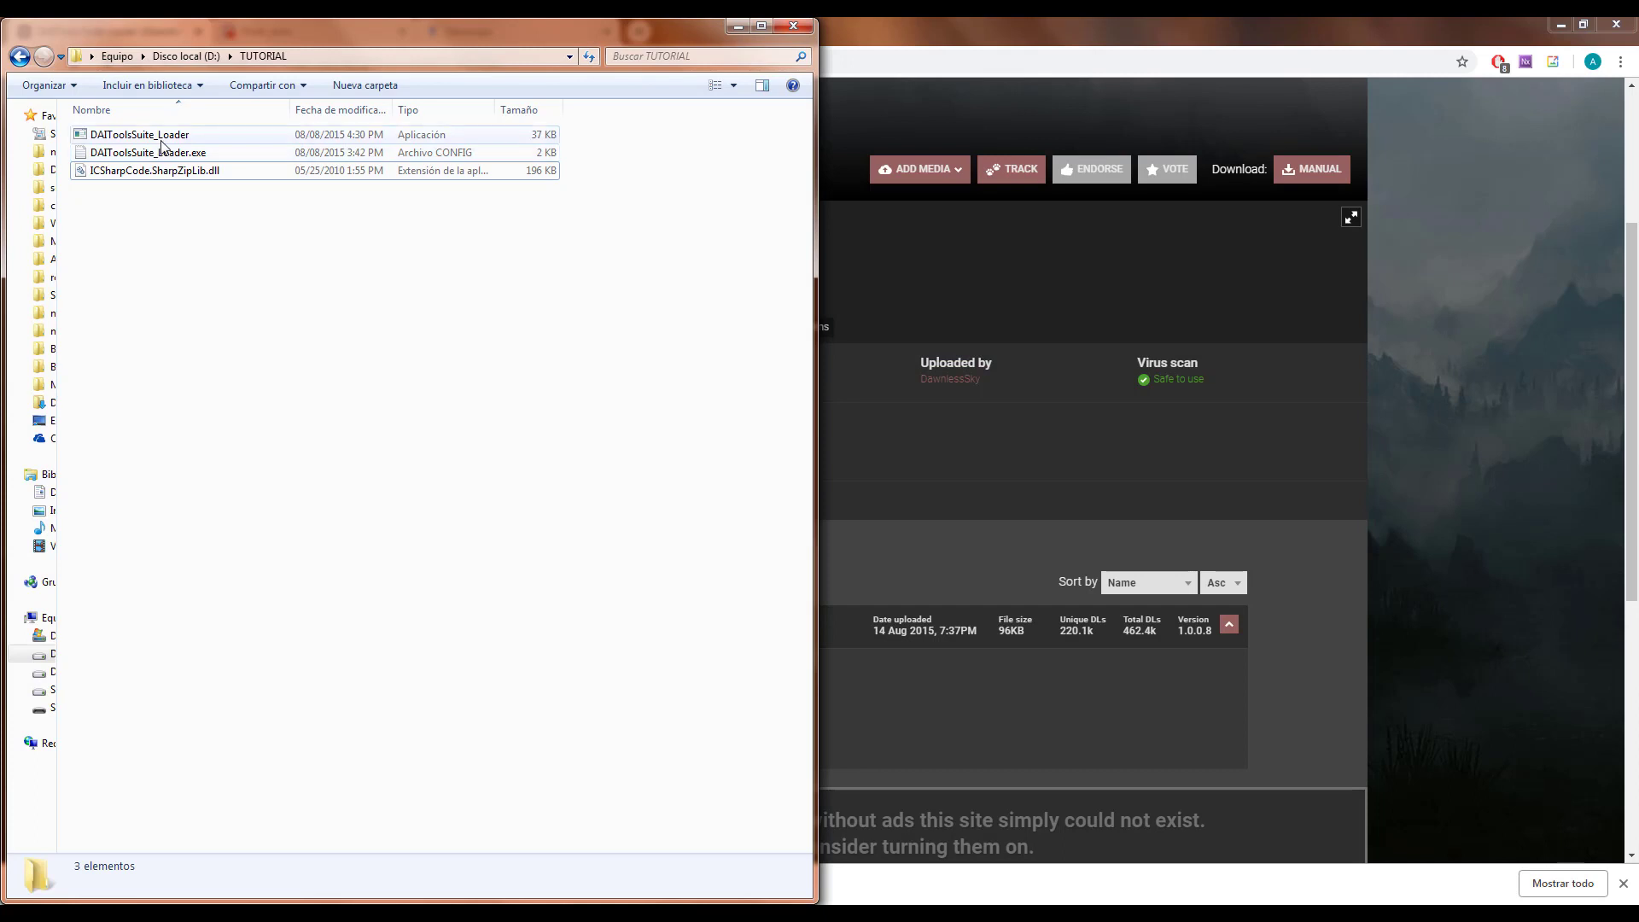
Run the extracted DAIToolsSuite_Loader application and allow it to execute despite its unknown publisher
mouse_move(163, 145)
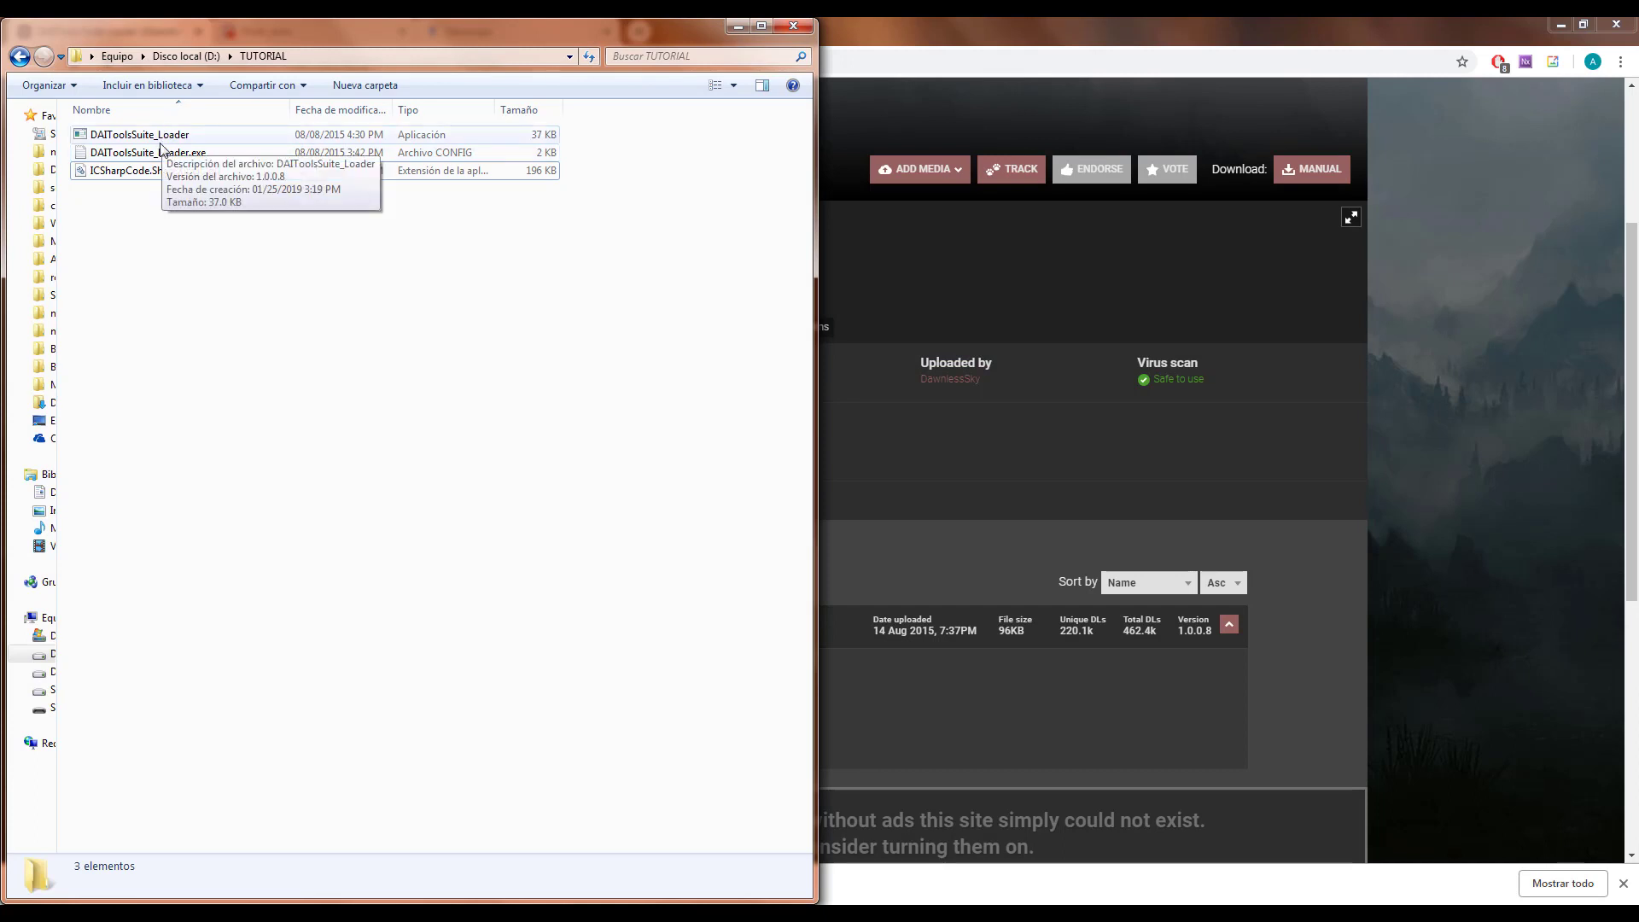
double_click(163, 139)
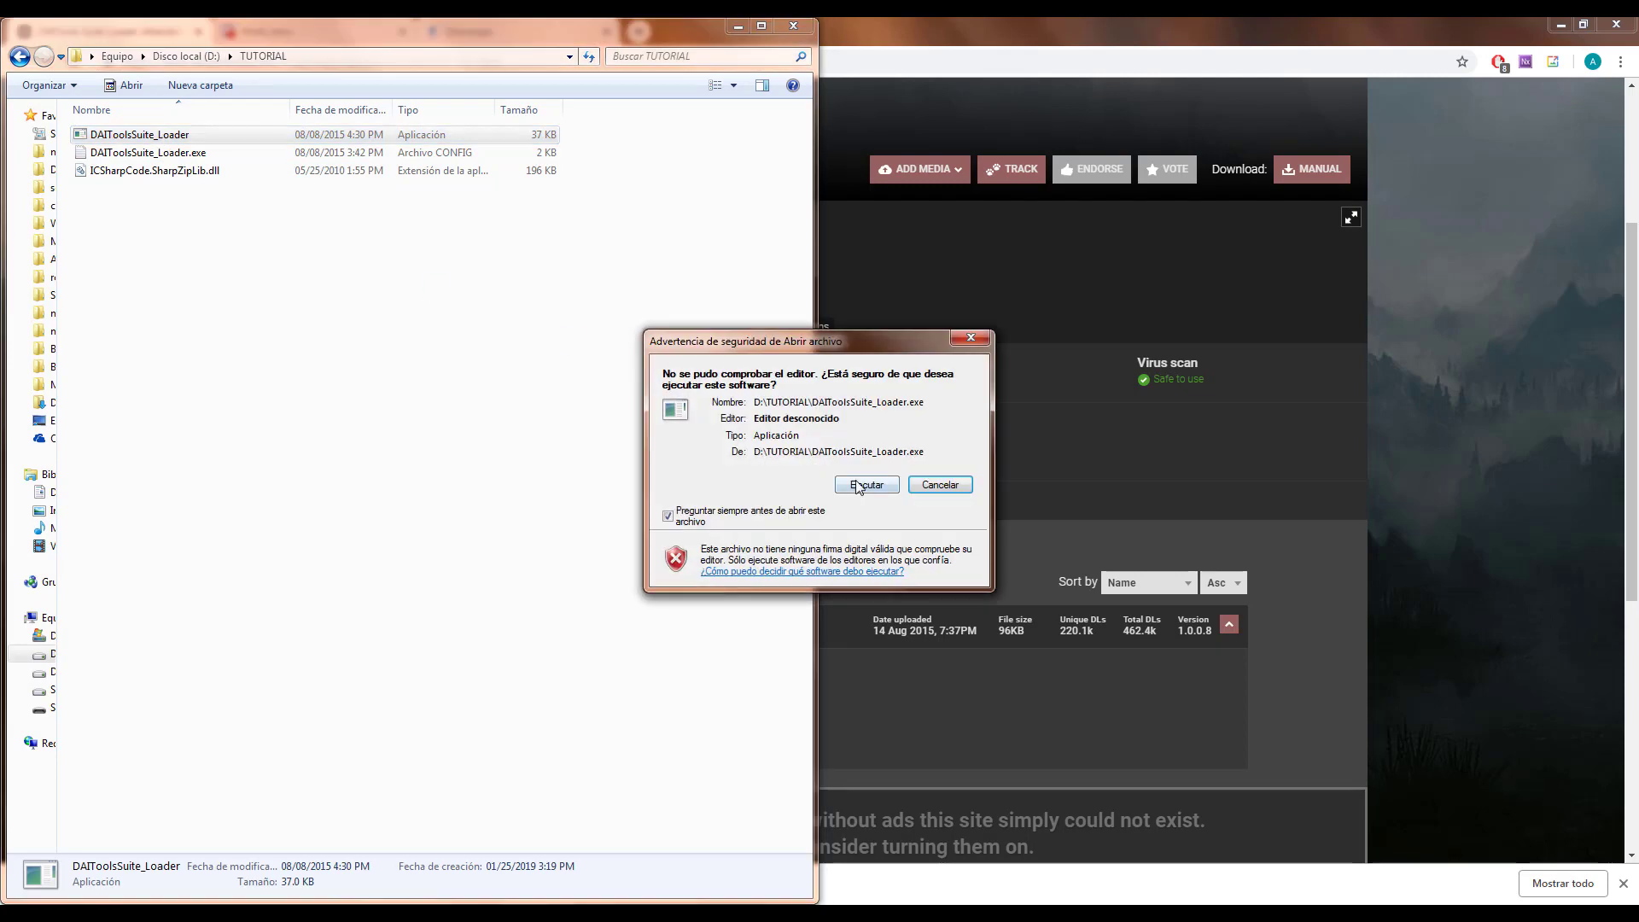
left_click(859, 482)
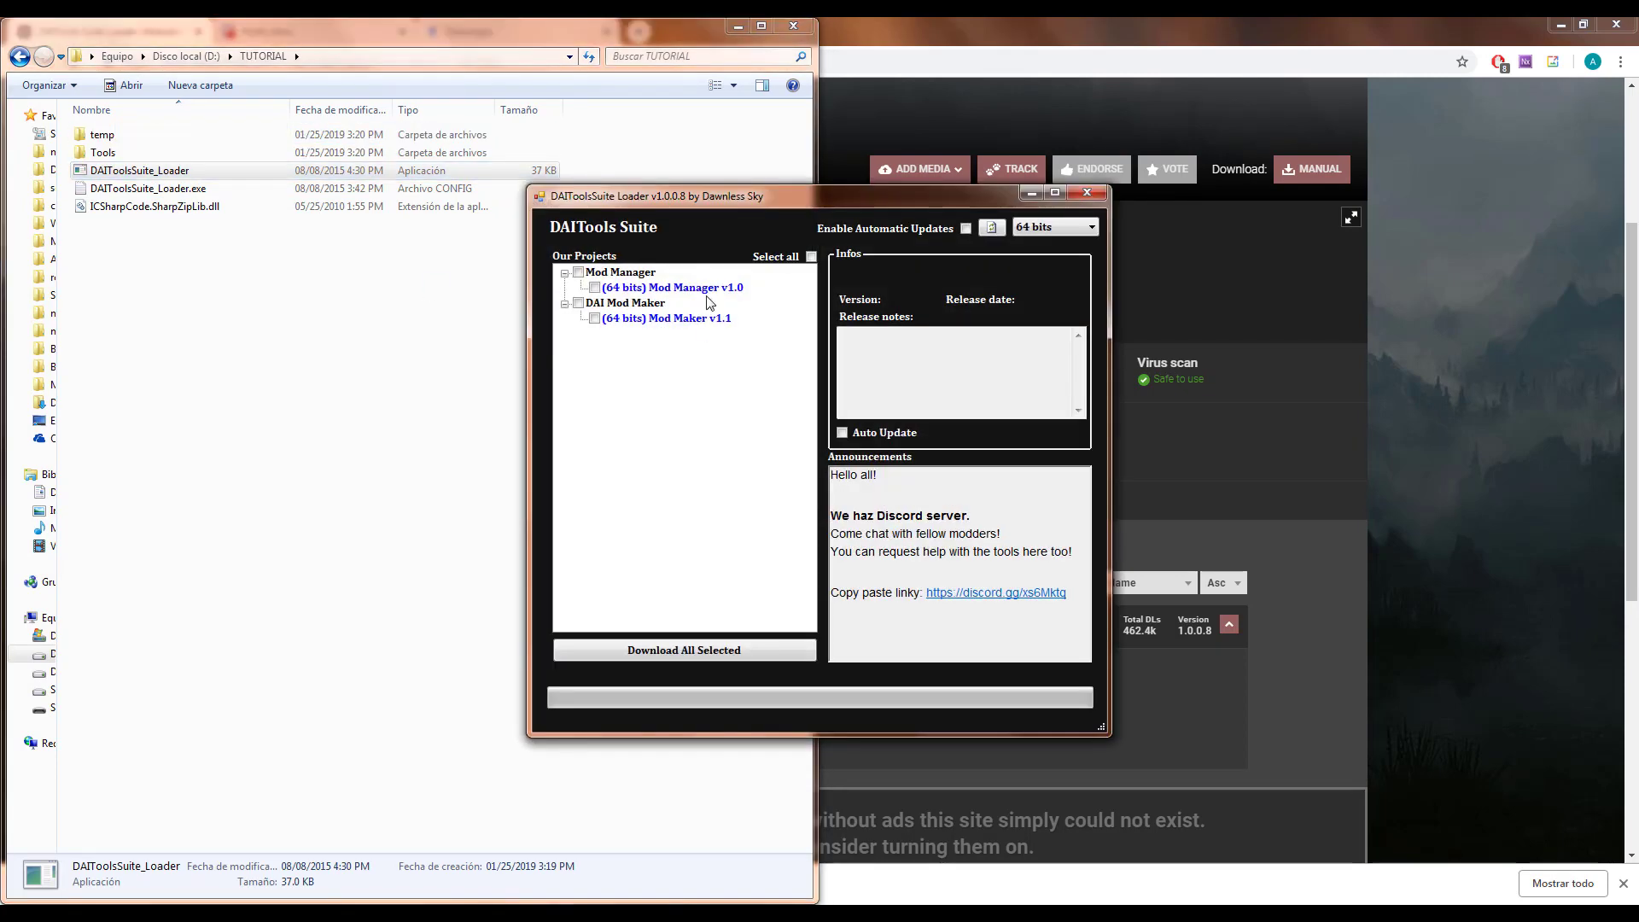
Review the release information for Mod Manager v1.0 and Mod Maker v1.1 and the Discord link in the announcements
left_click(708, 288)
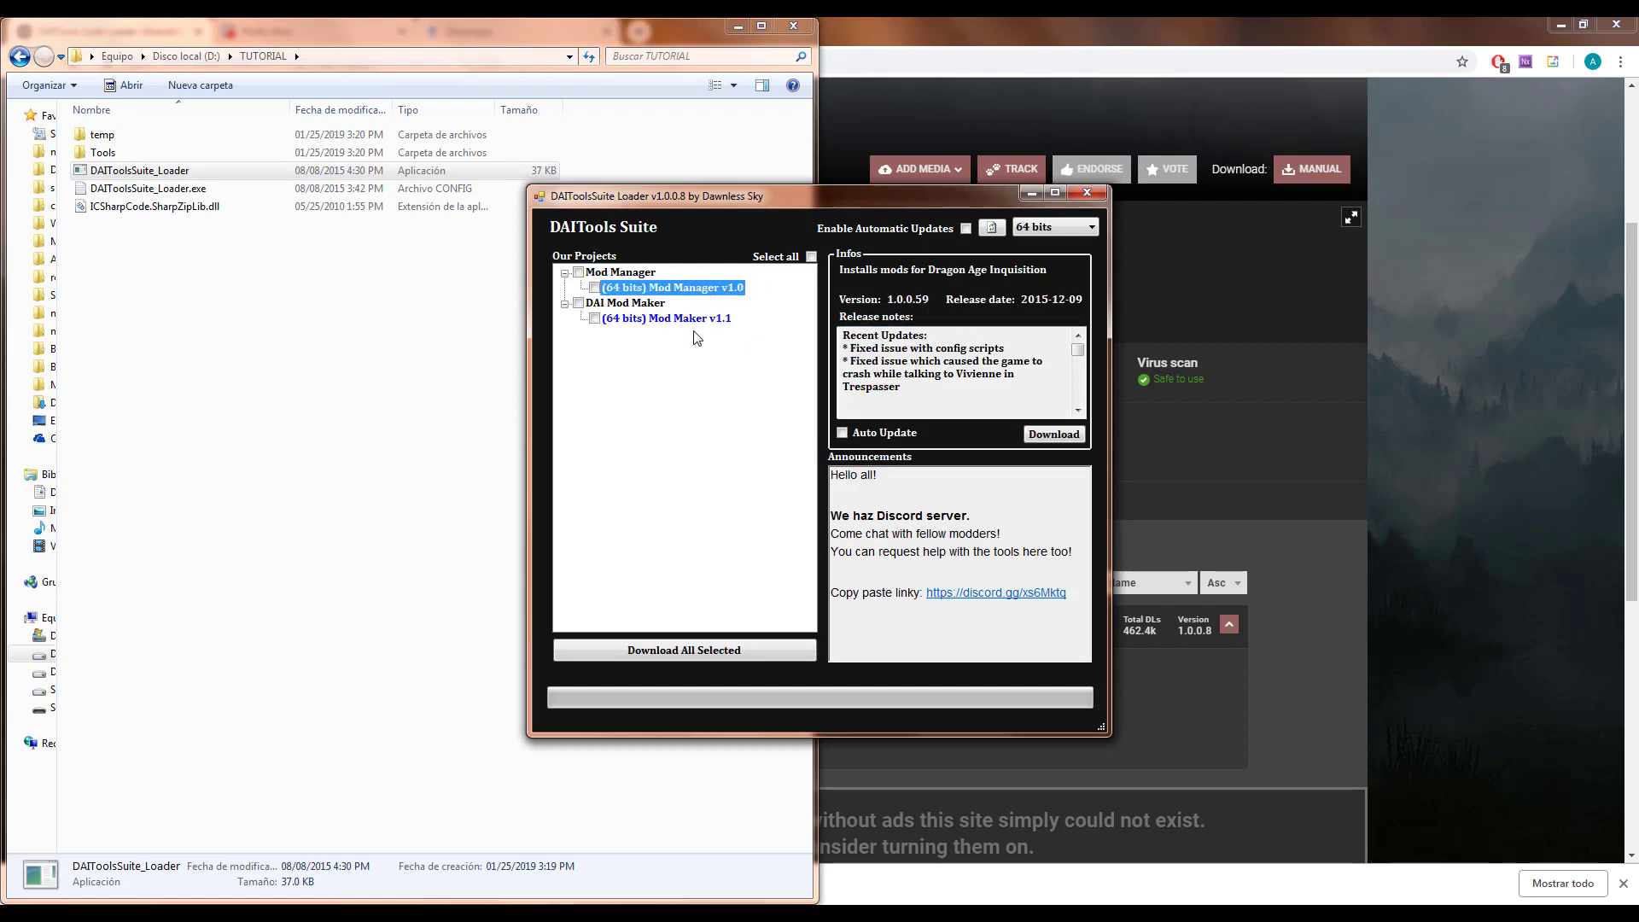
left_click(713, 318)
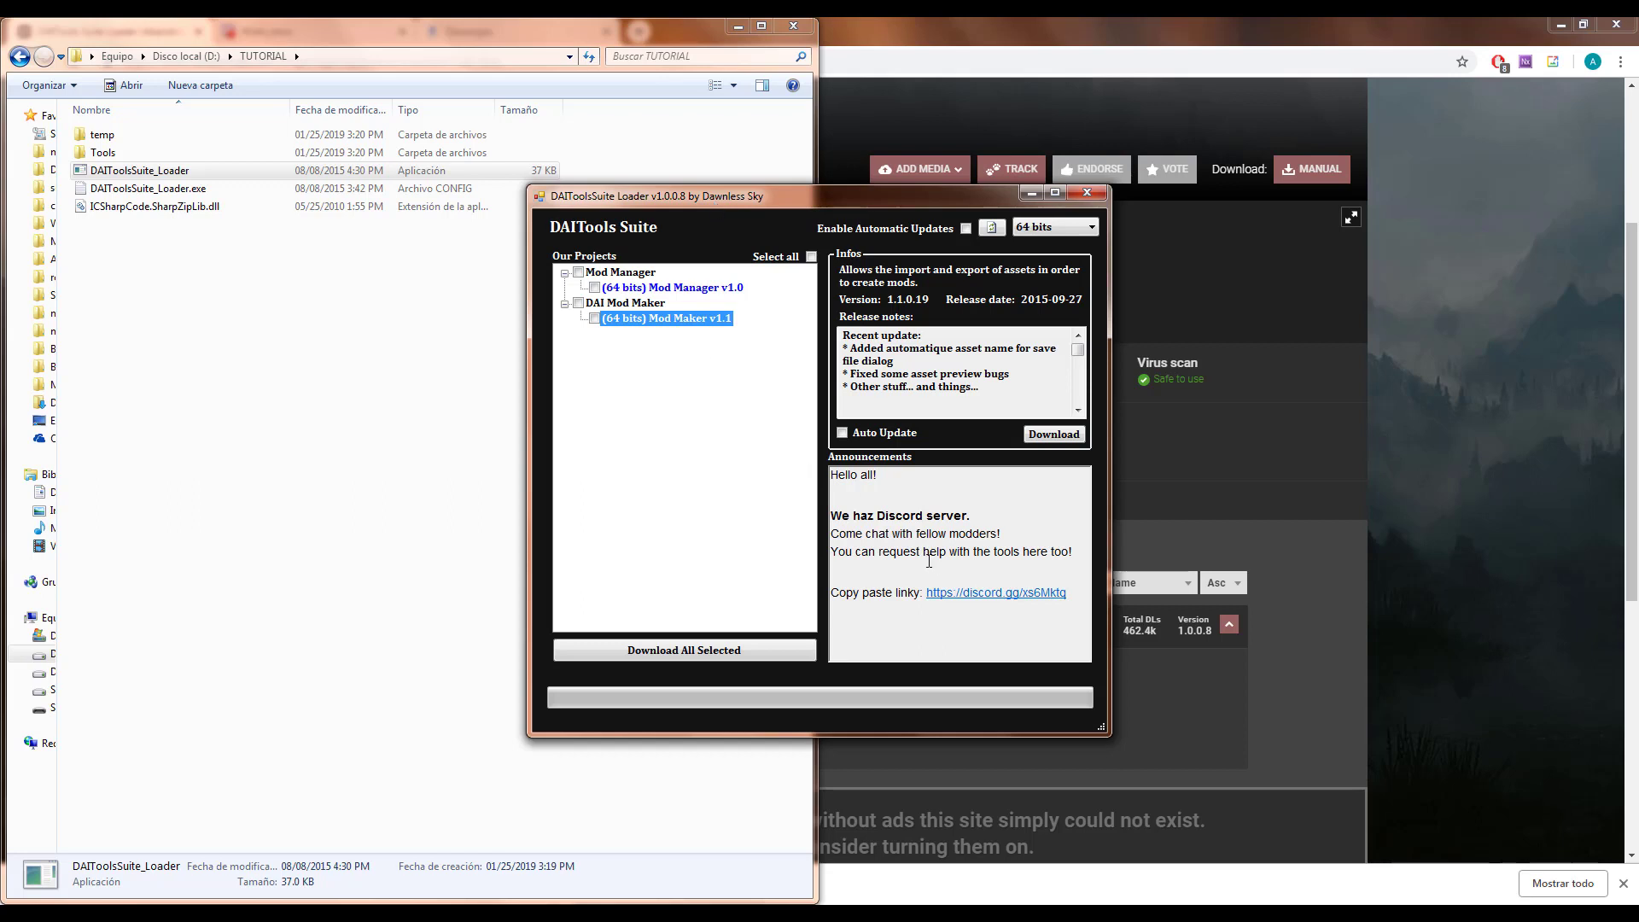
left_click_drag(919, 602, 1039, 603)
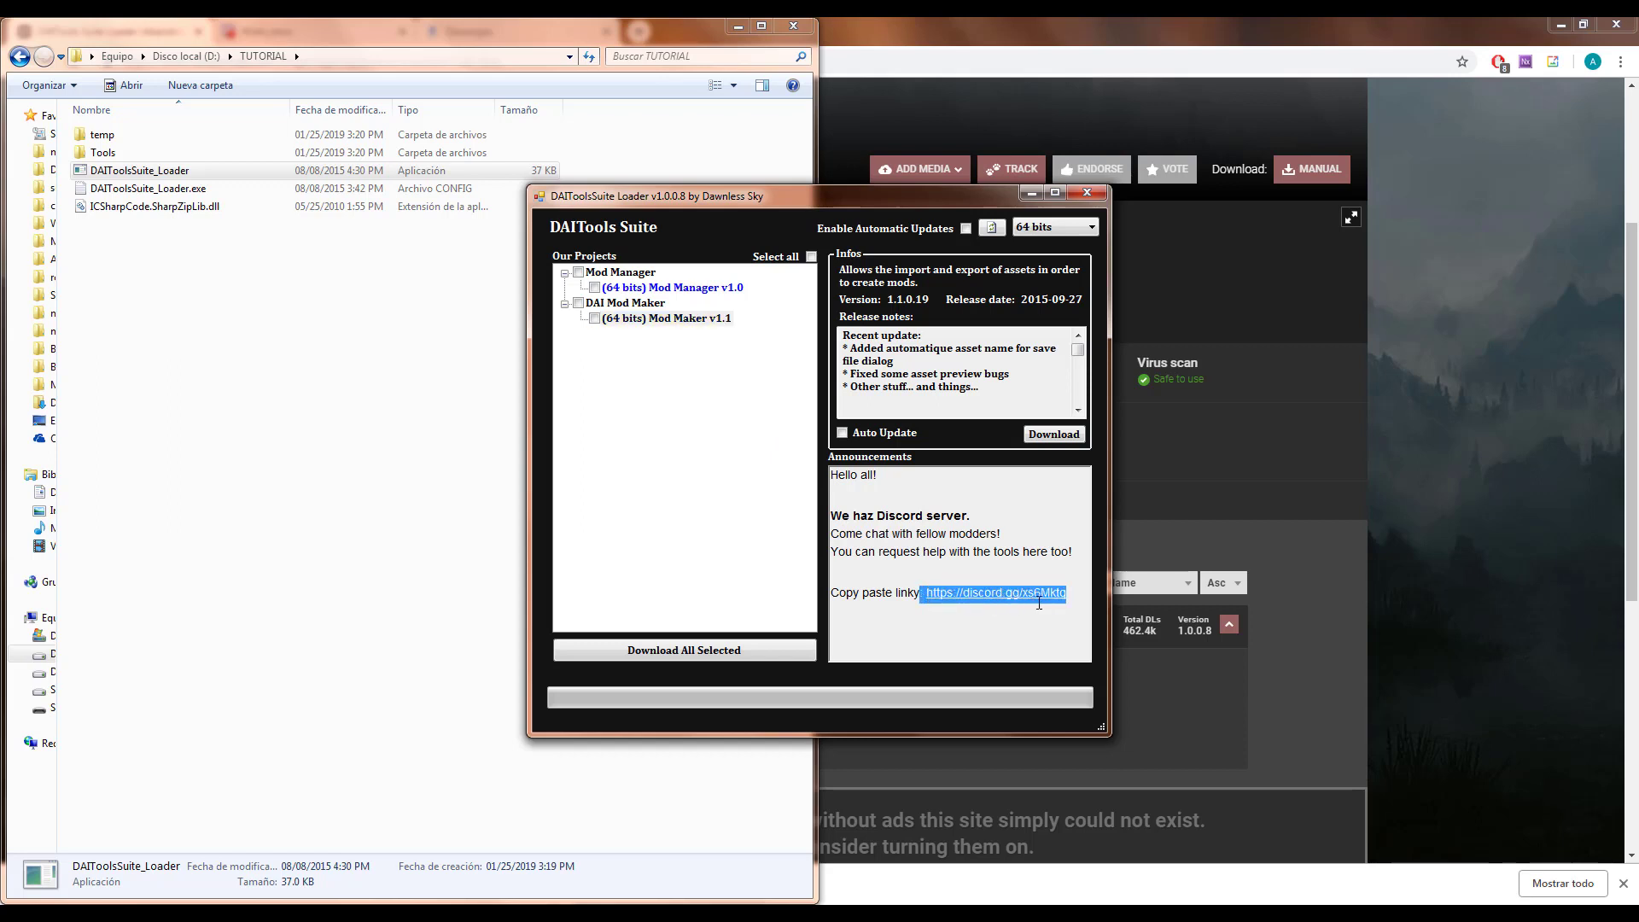
left_click(1048, 636)
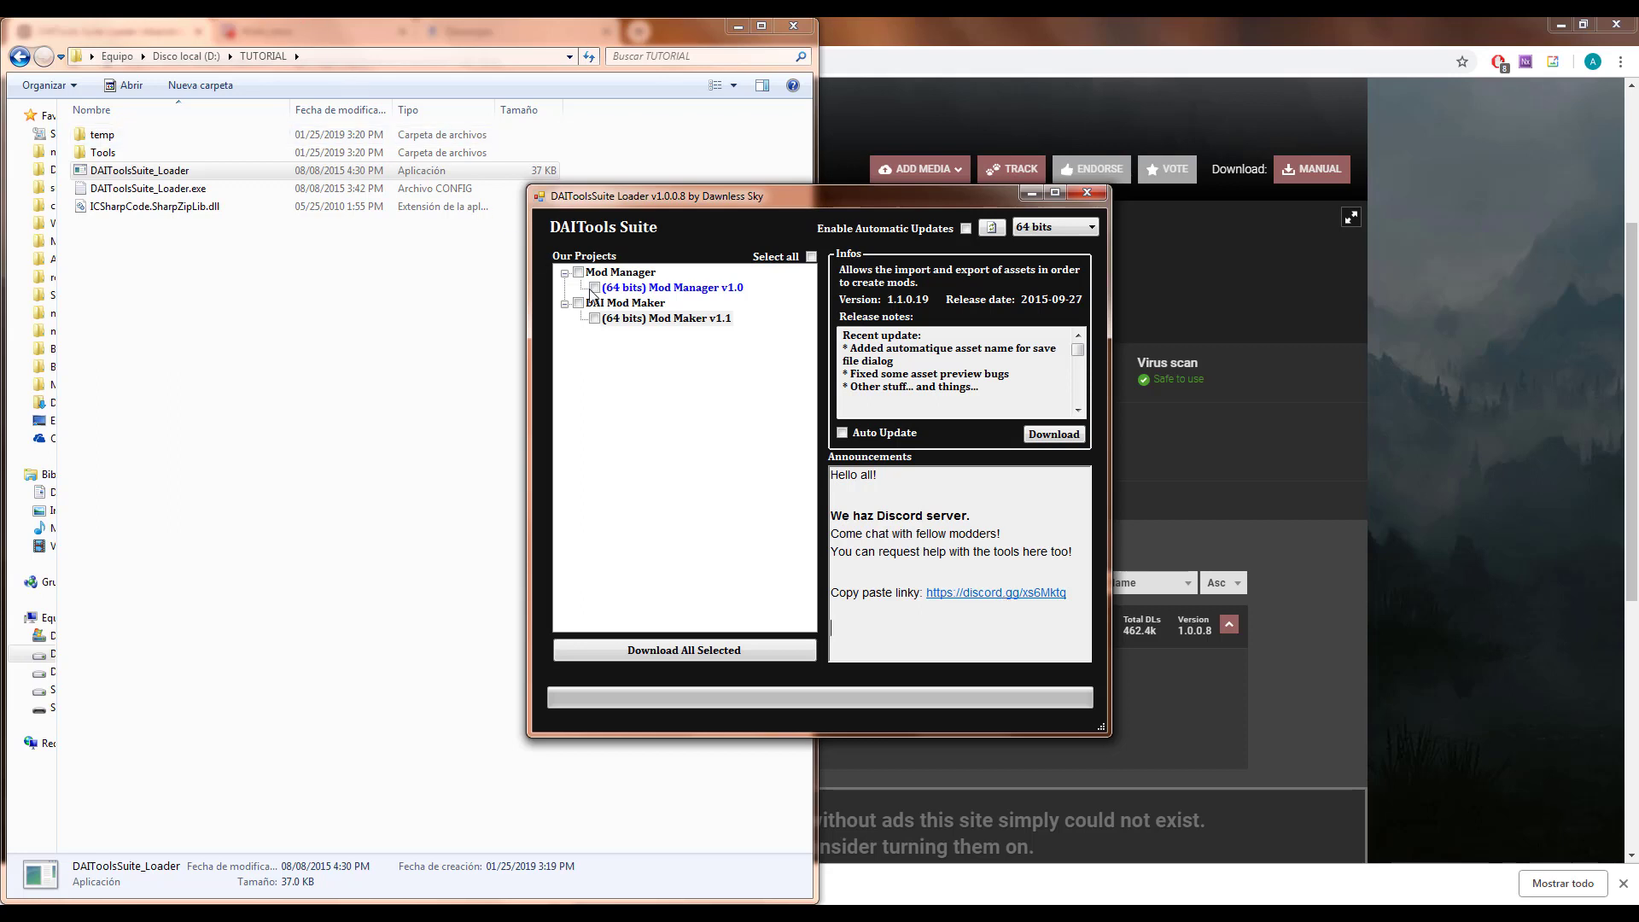
Download all the listed projects in the DAITools Suite loader, and close the loader
left_click(811, 256)
left_click(741, 651)
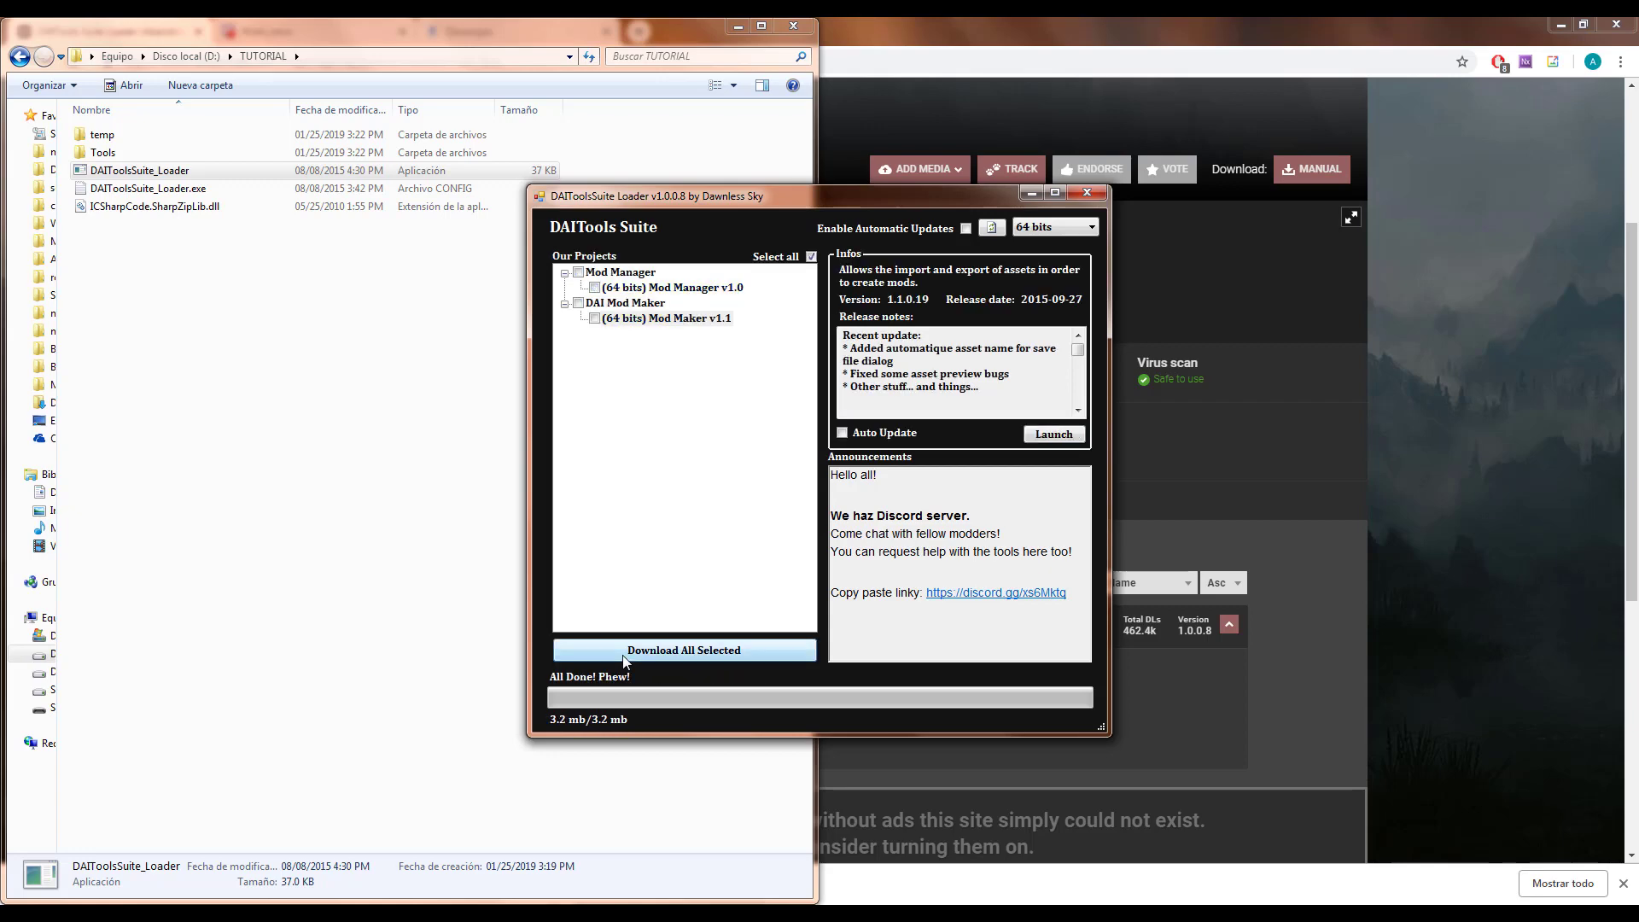
left_click(1087, 193)
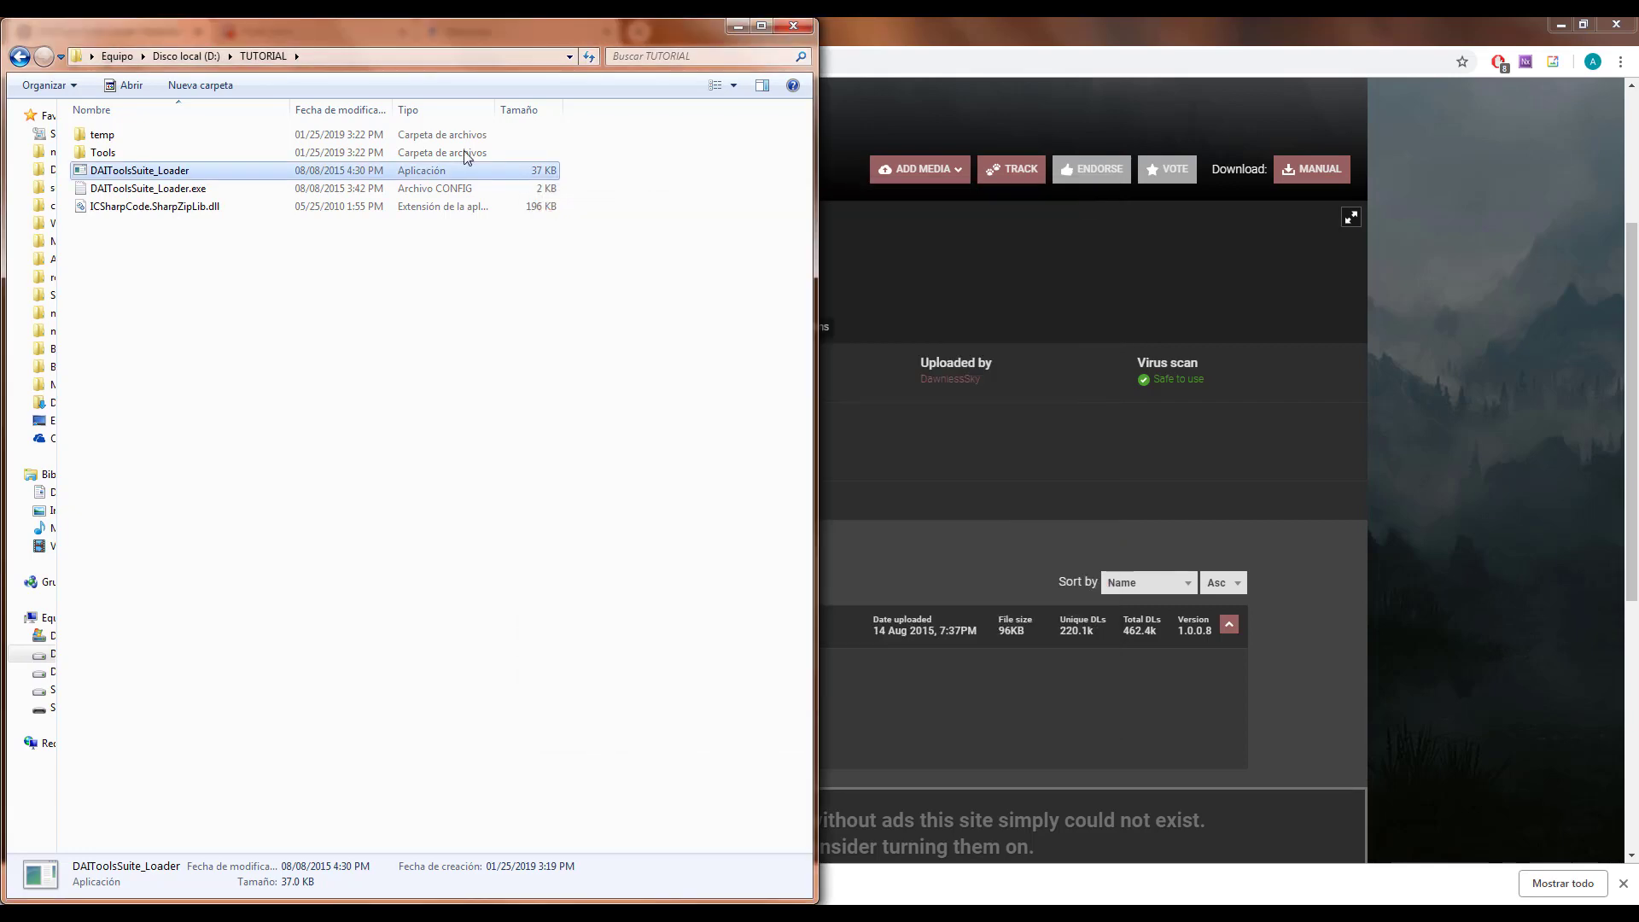
Show the contents of the TUTORIAL folder and its Tools subfolder as extra large icons
double_click(203, 155)
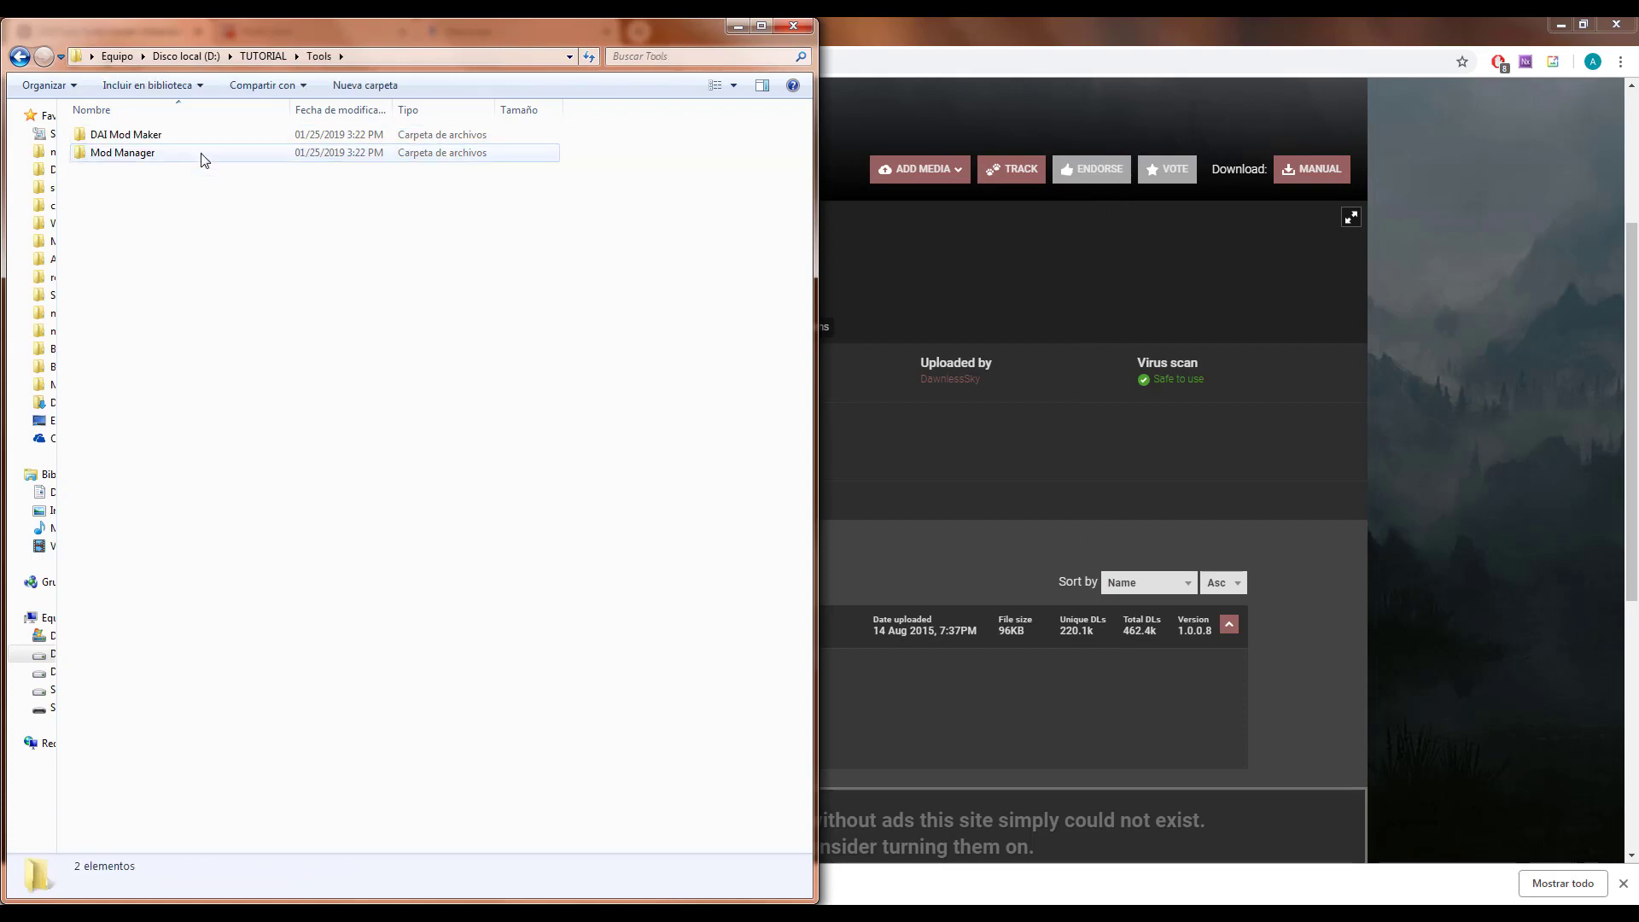
left_click(19, 56)
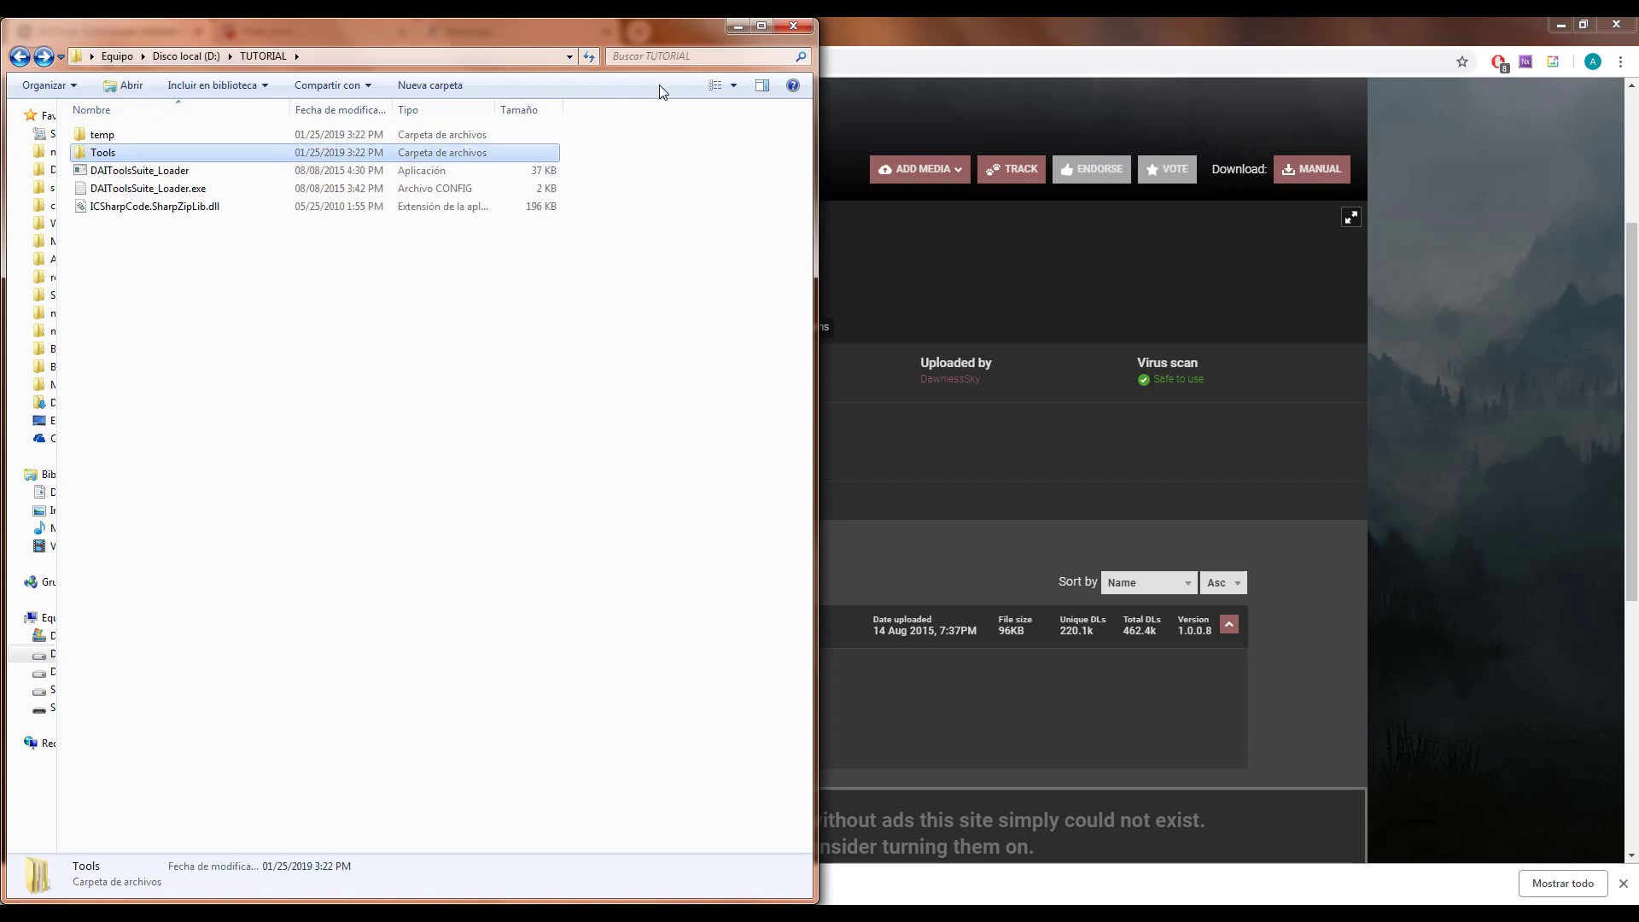
left_click(732, 86)
left_click(776, 34)
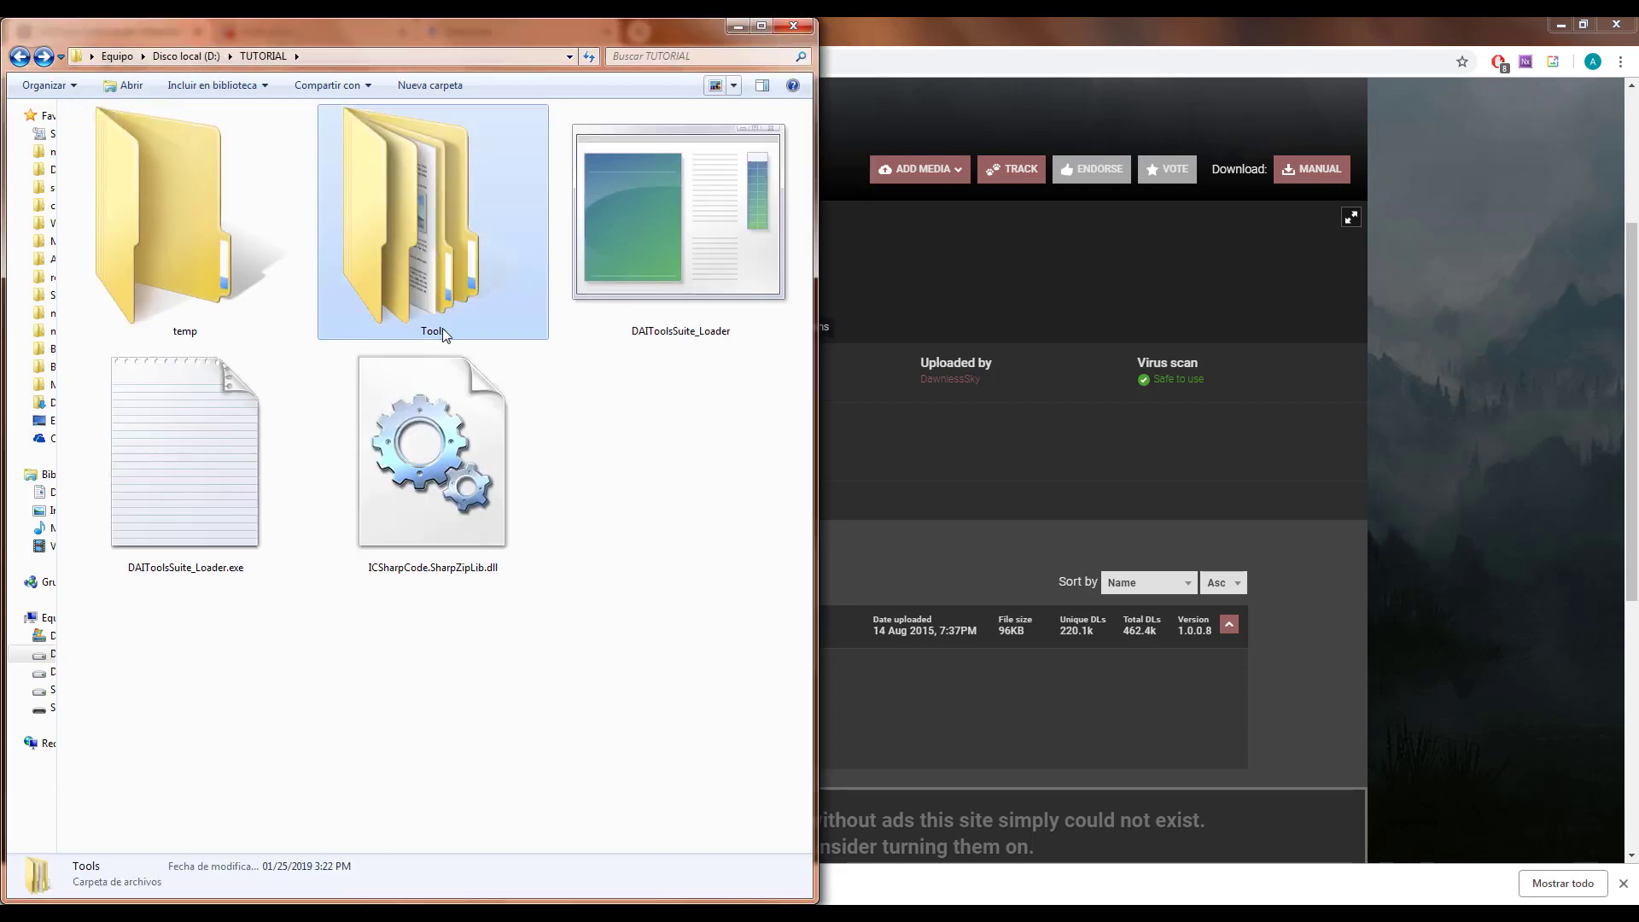
left_click(536, 565)
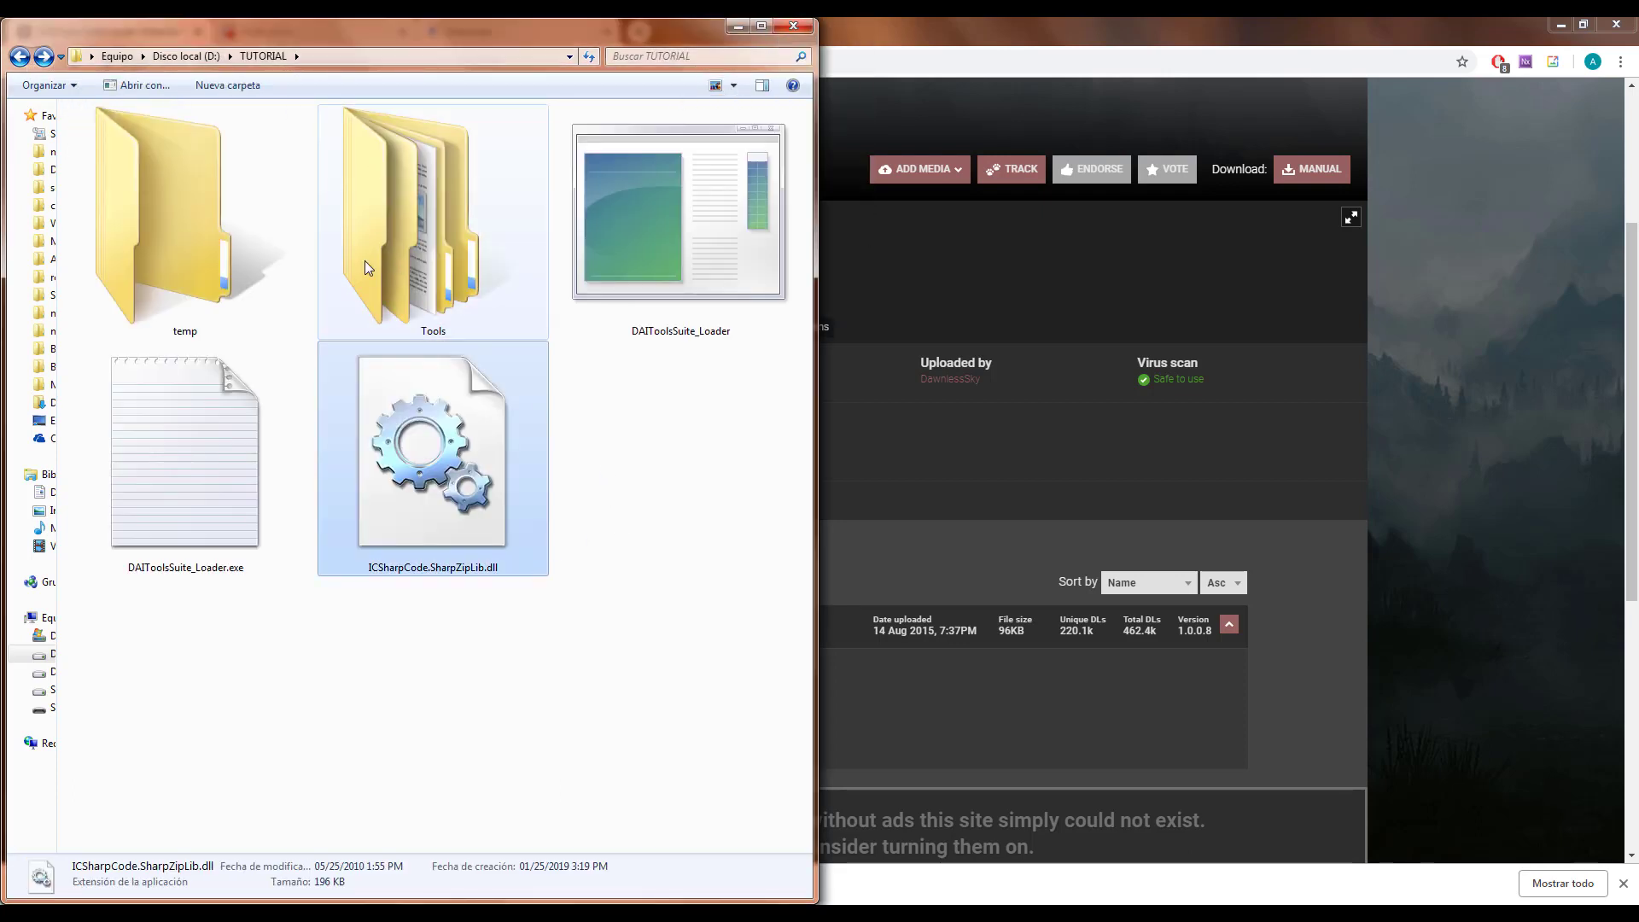
double_click(458, 244)
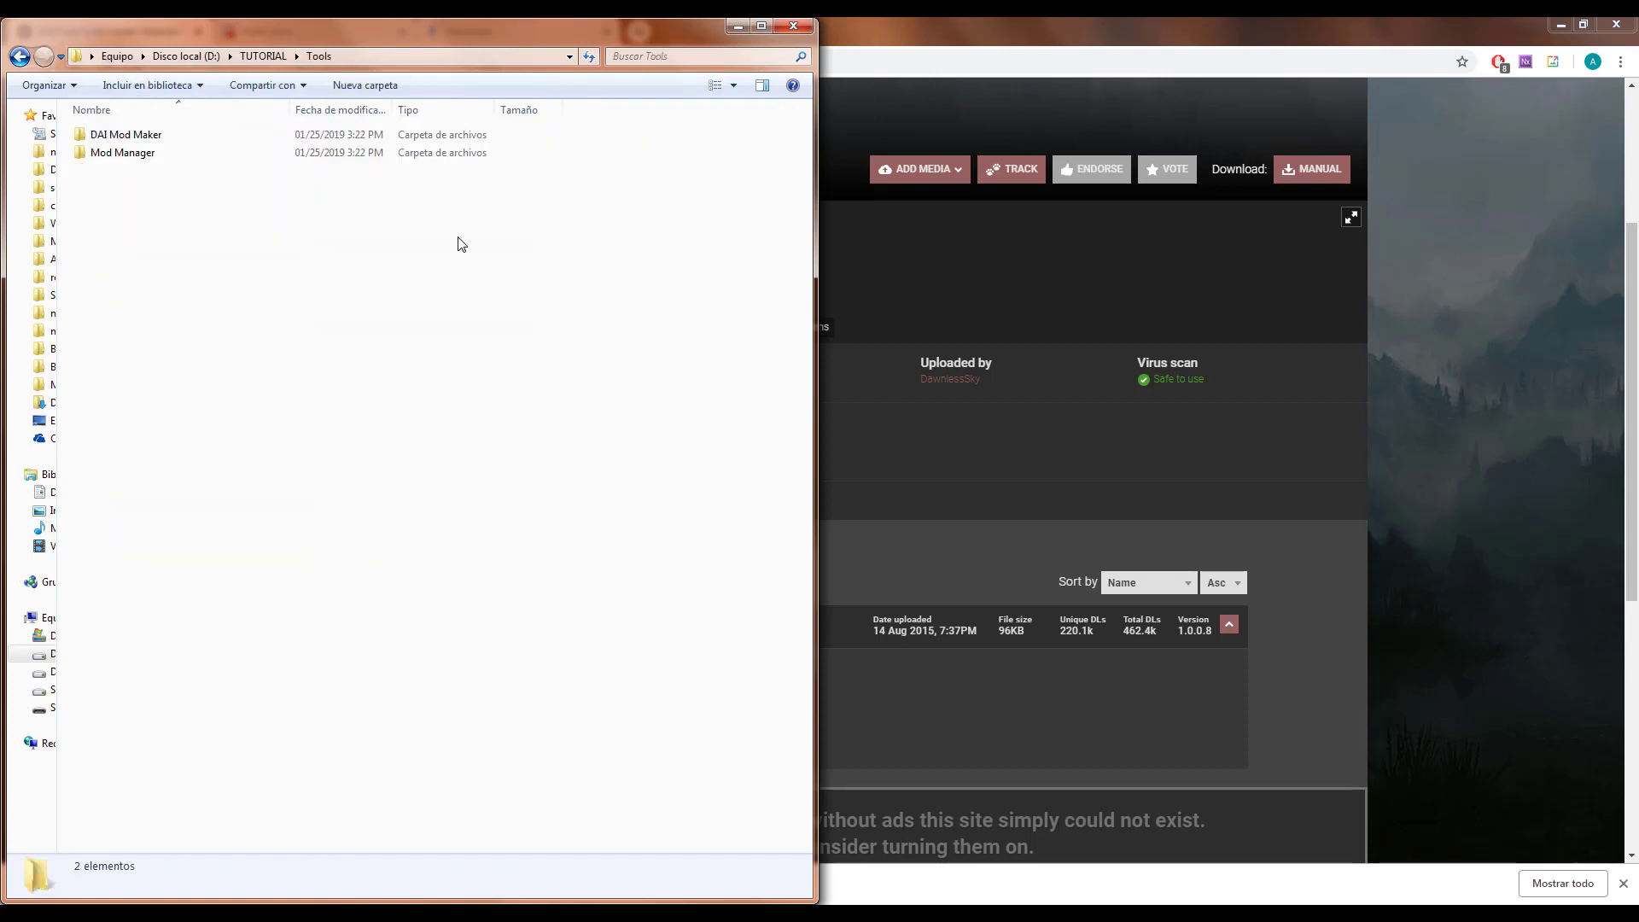
left_click(733, 84)
left_click(781, 39)
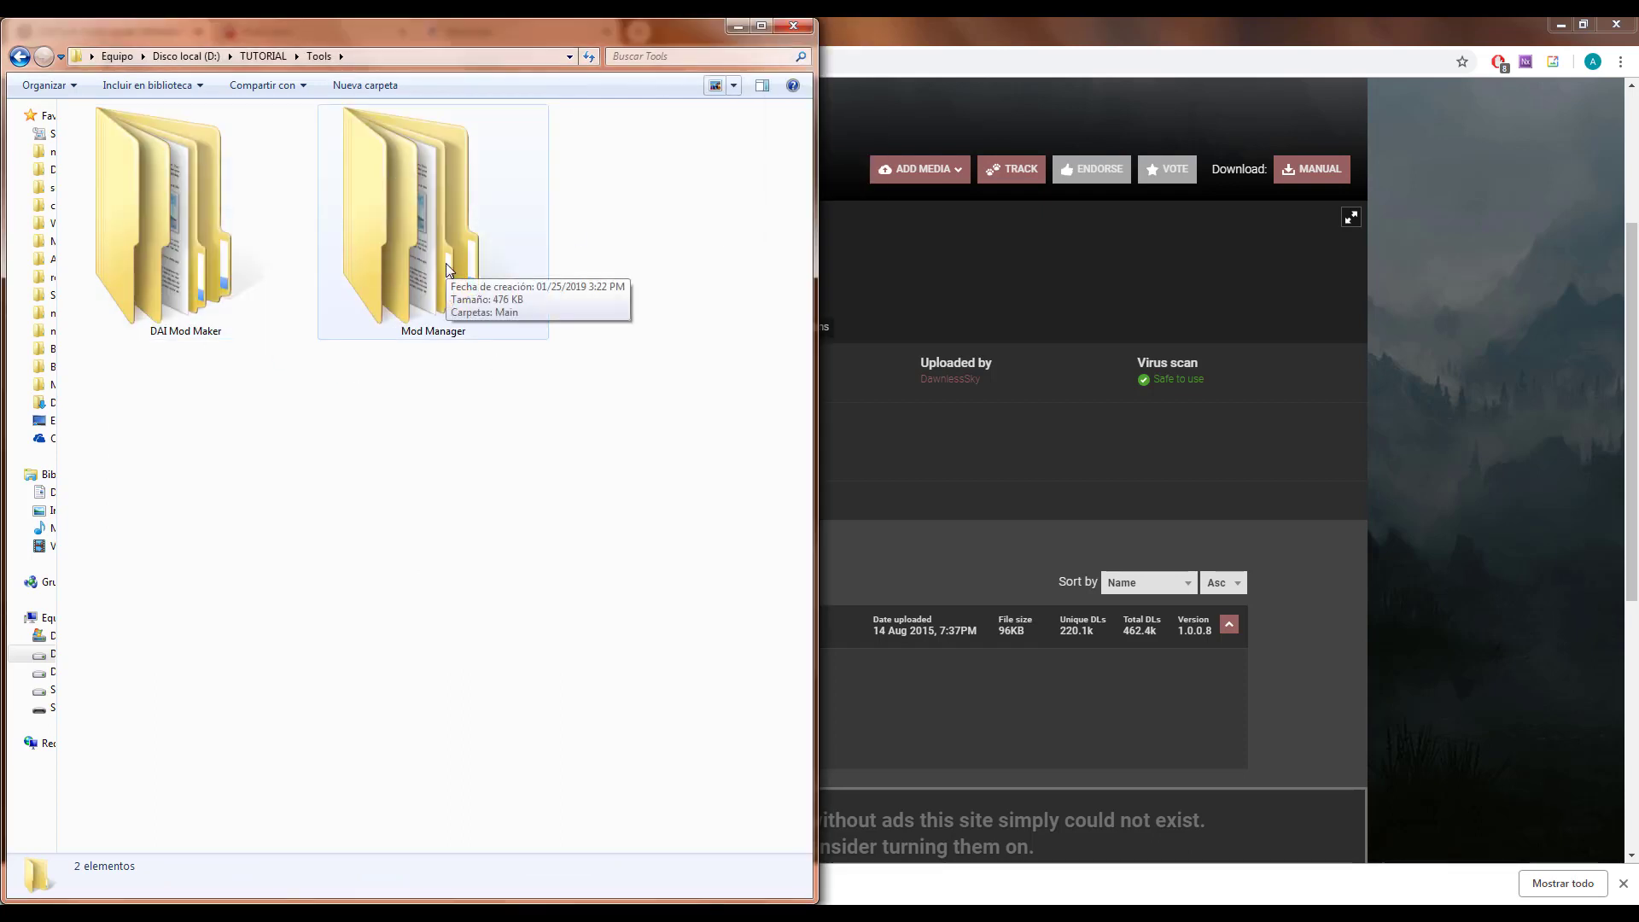
Launch the DAI.ModMaker application from the DAI Mod Maker > Main > Mod Maker v1.1 folder
double_click(197, 263)
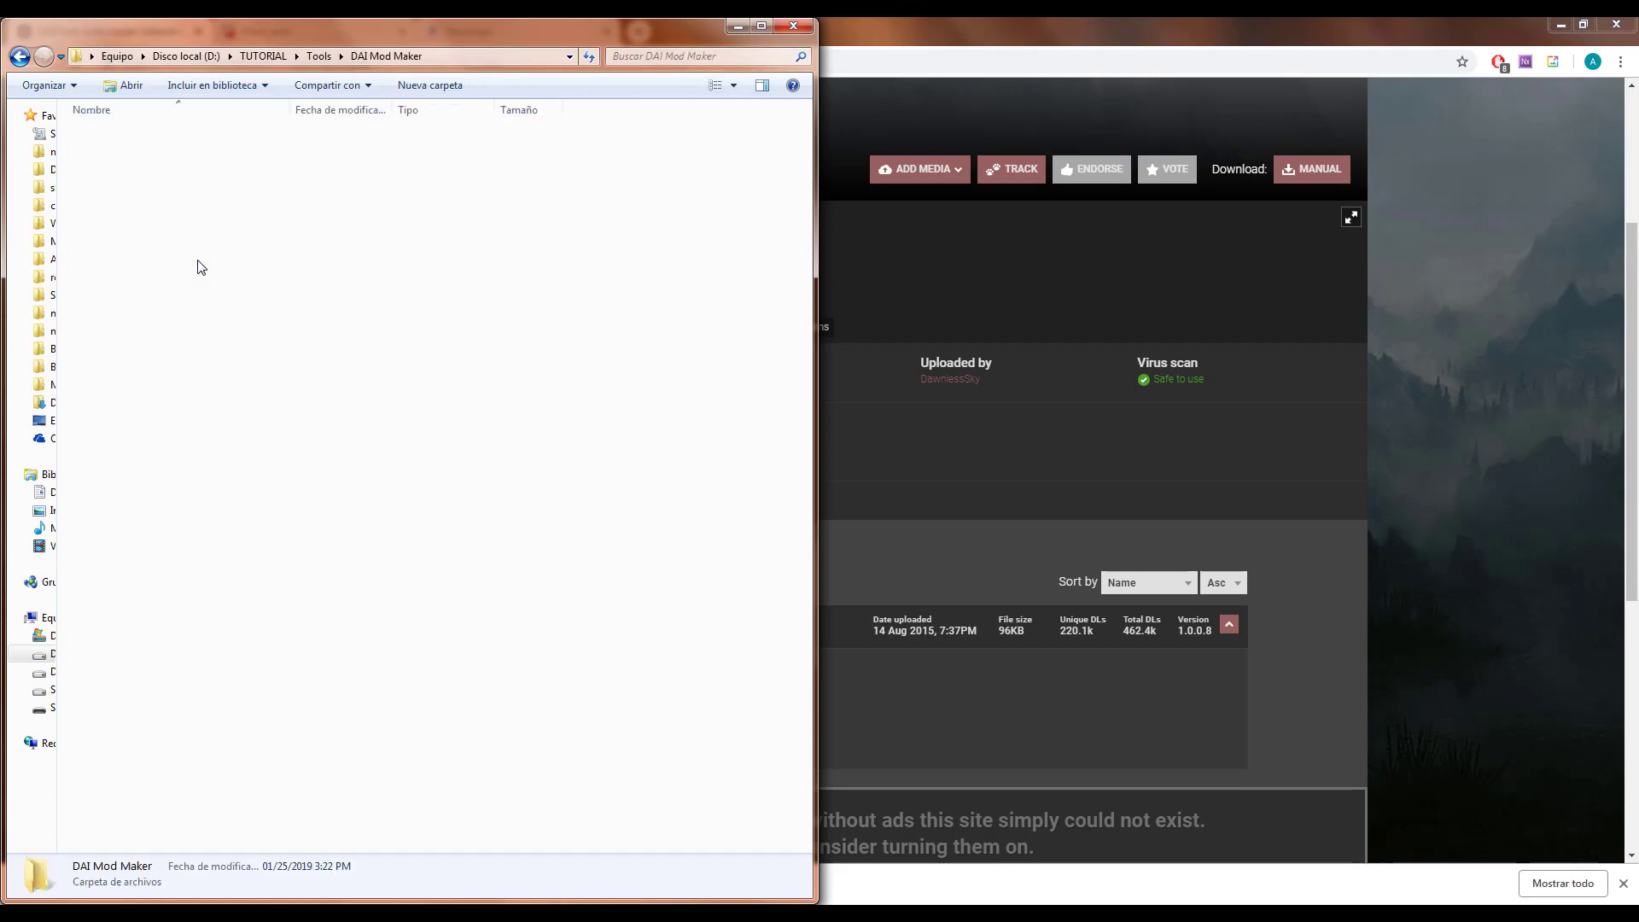
double_click(147, 137)
double_click(147, 136)
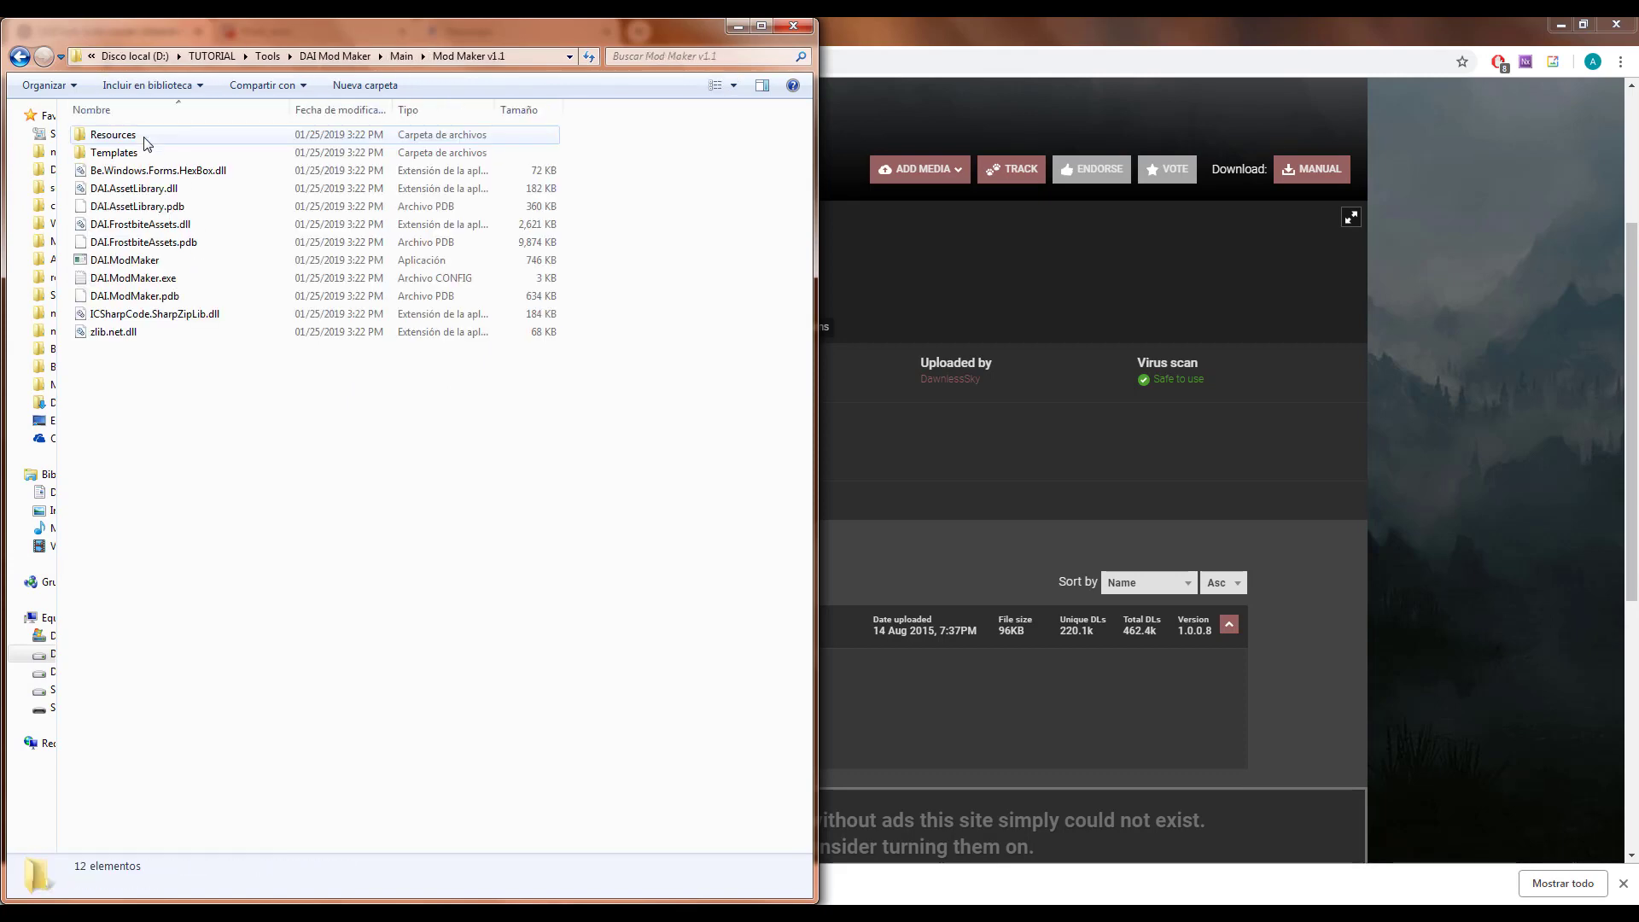
left_click(166, 267)
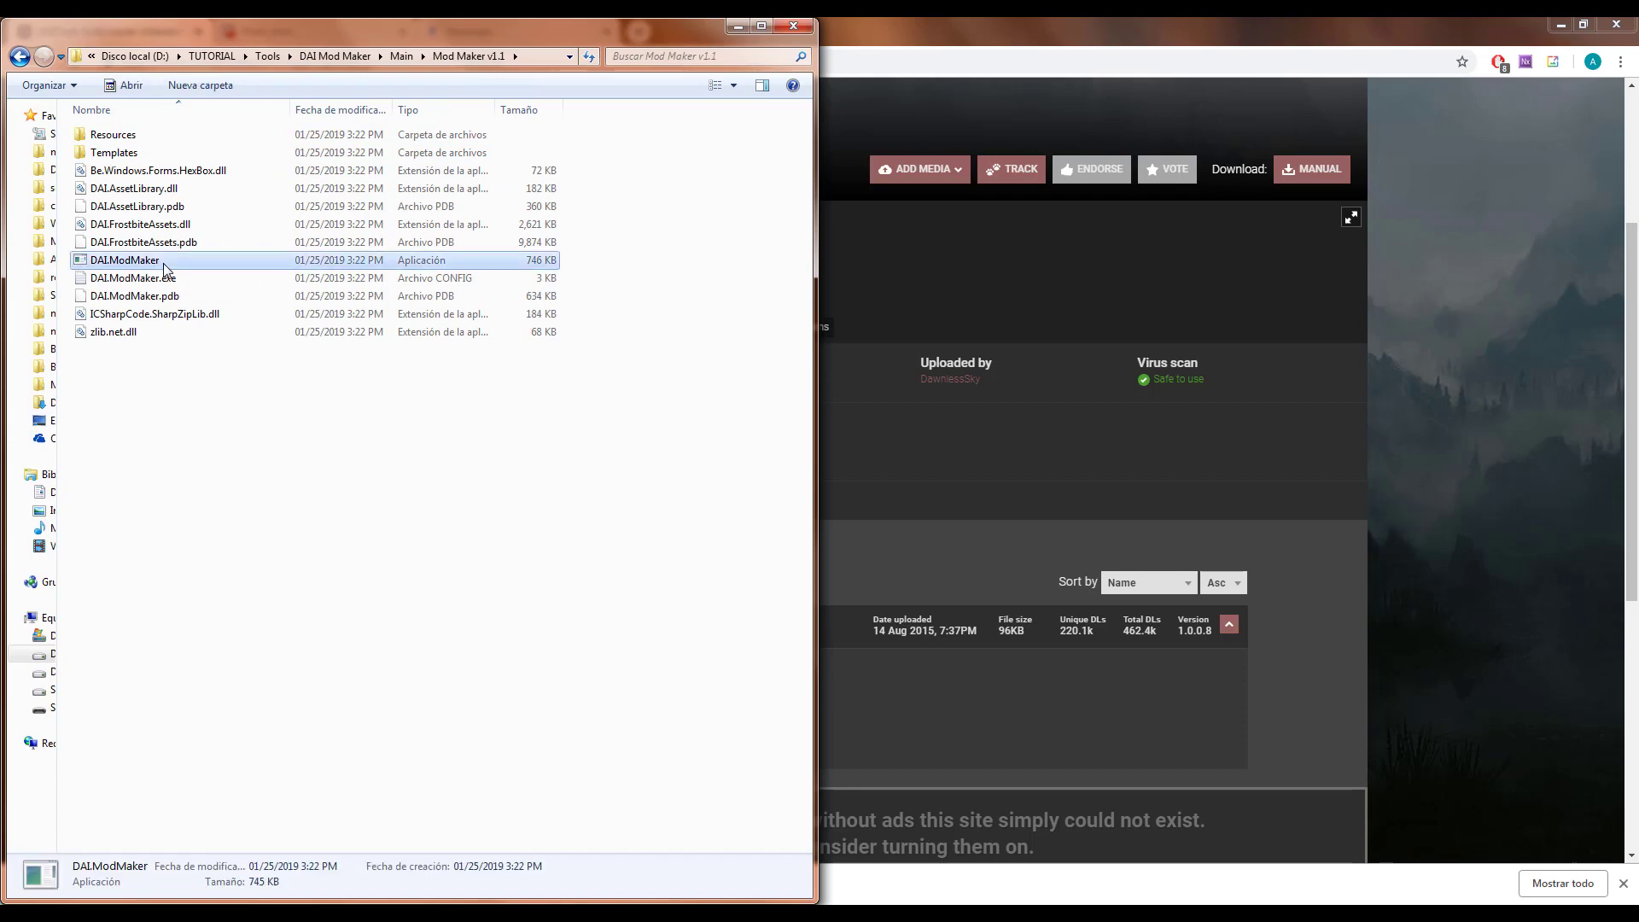
double_click(166, 266)
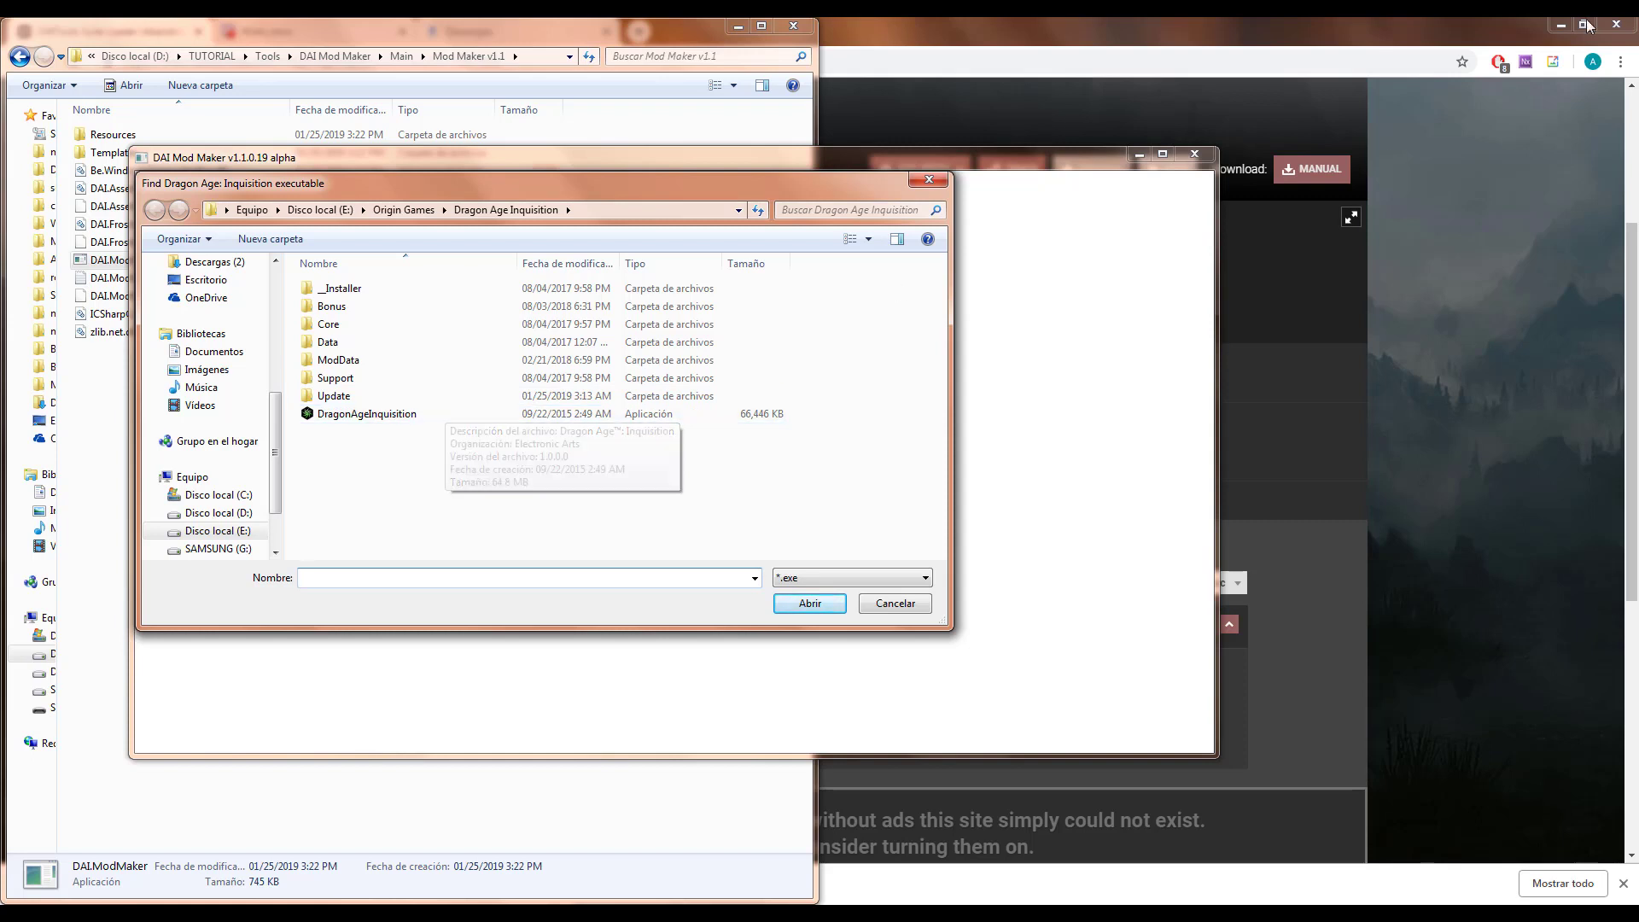
Choose DragonAgeInquisition in the Dragon Age Inquisition folder as the game executable for Mod Maker
left_click(376, 415)
right_click(377, 416)
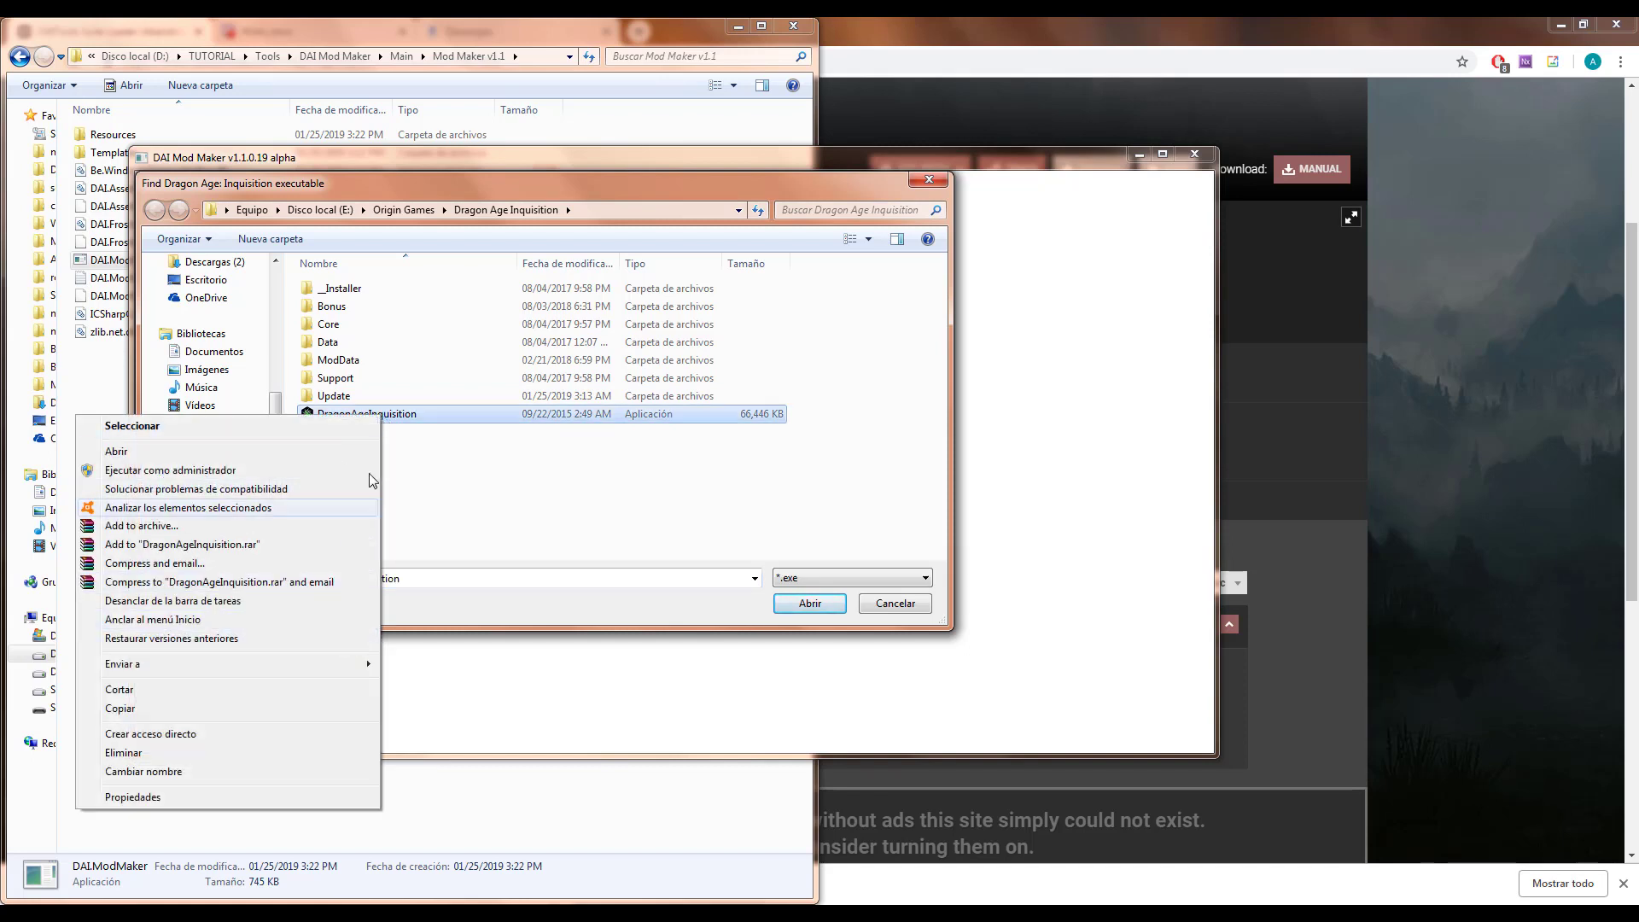
left_click(512, 480)
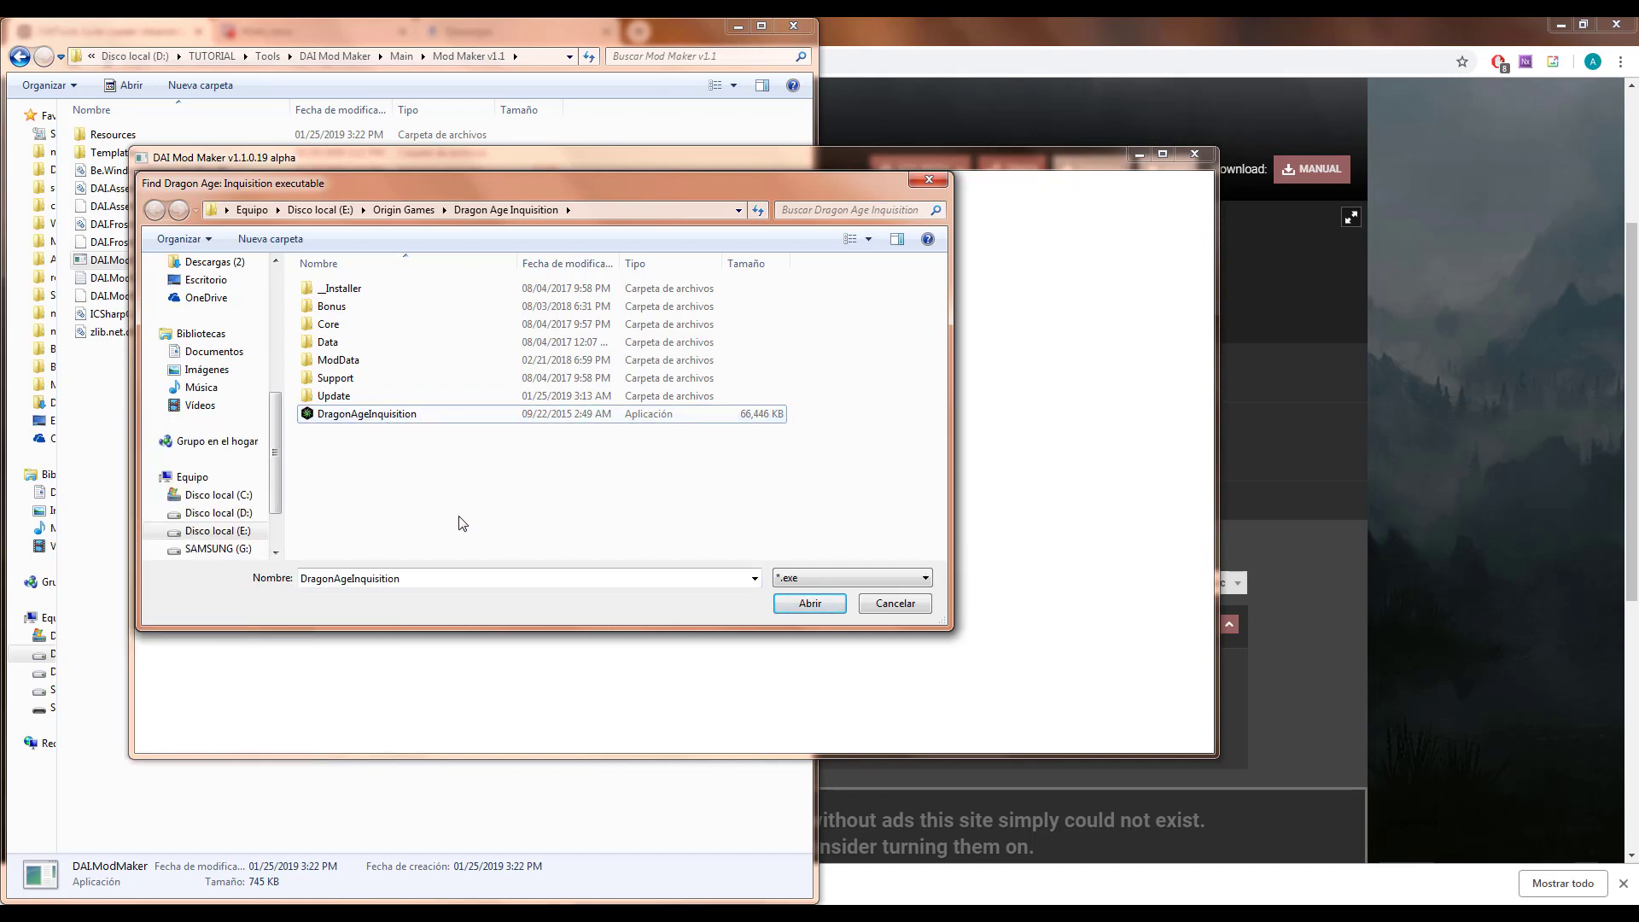
left_click(391, 422)
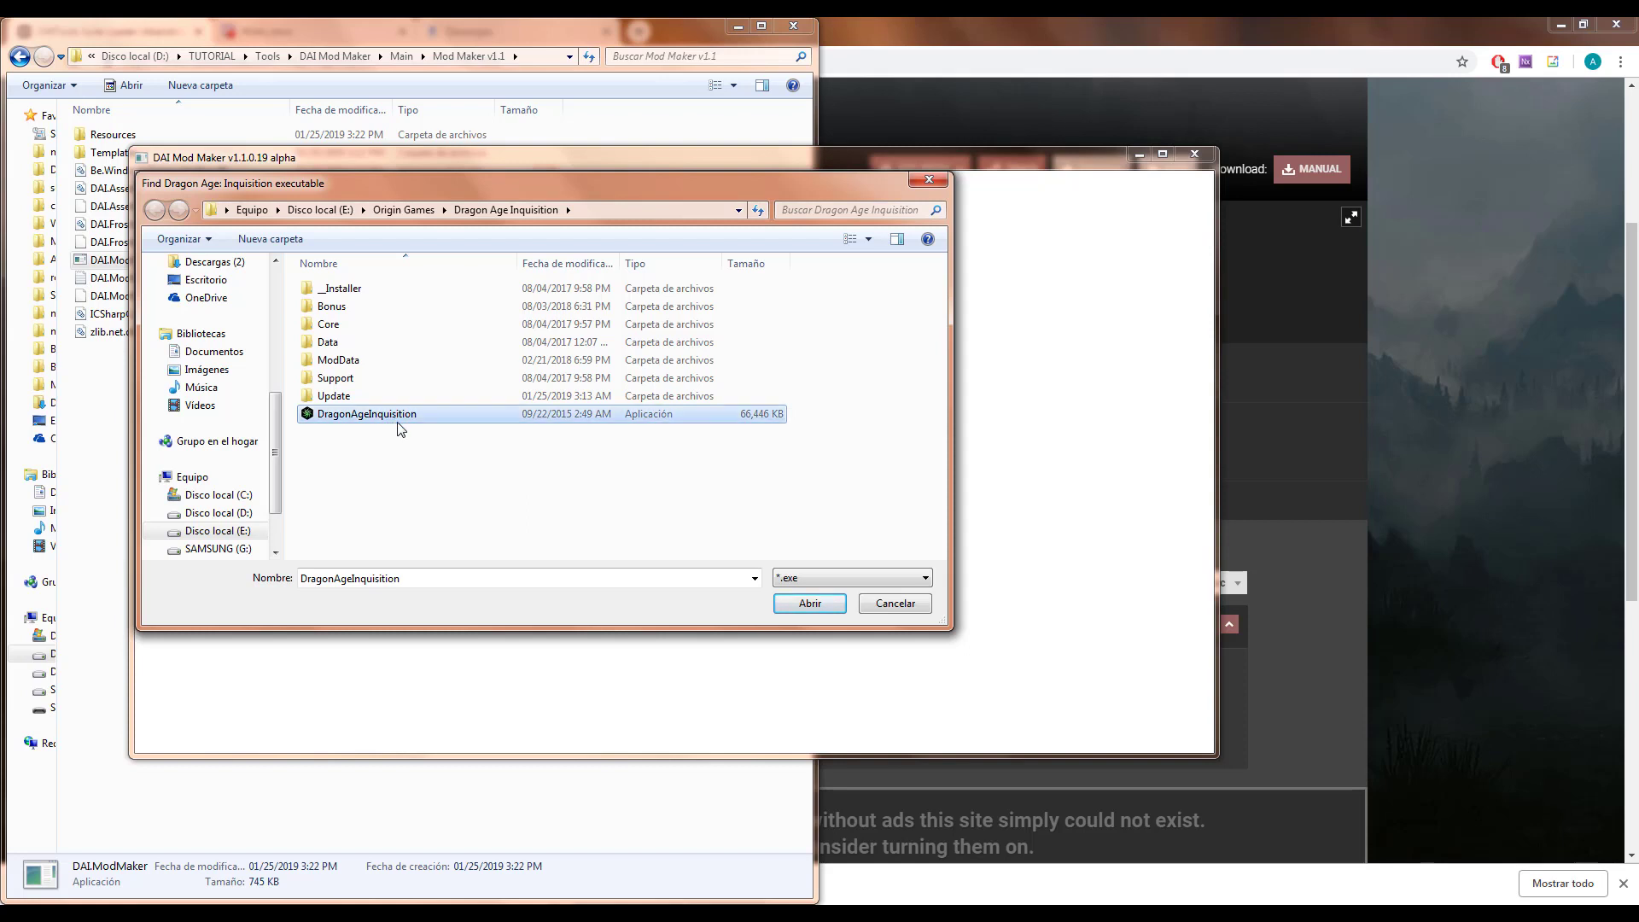
left_click(798, 602)
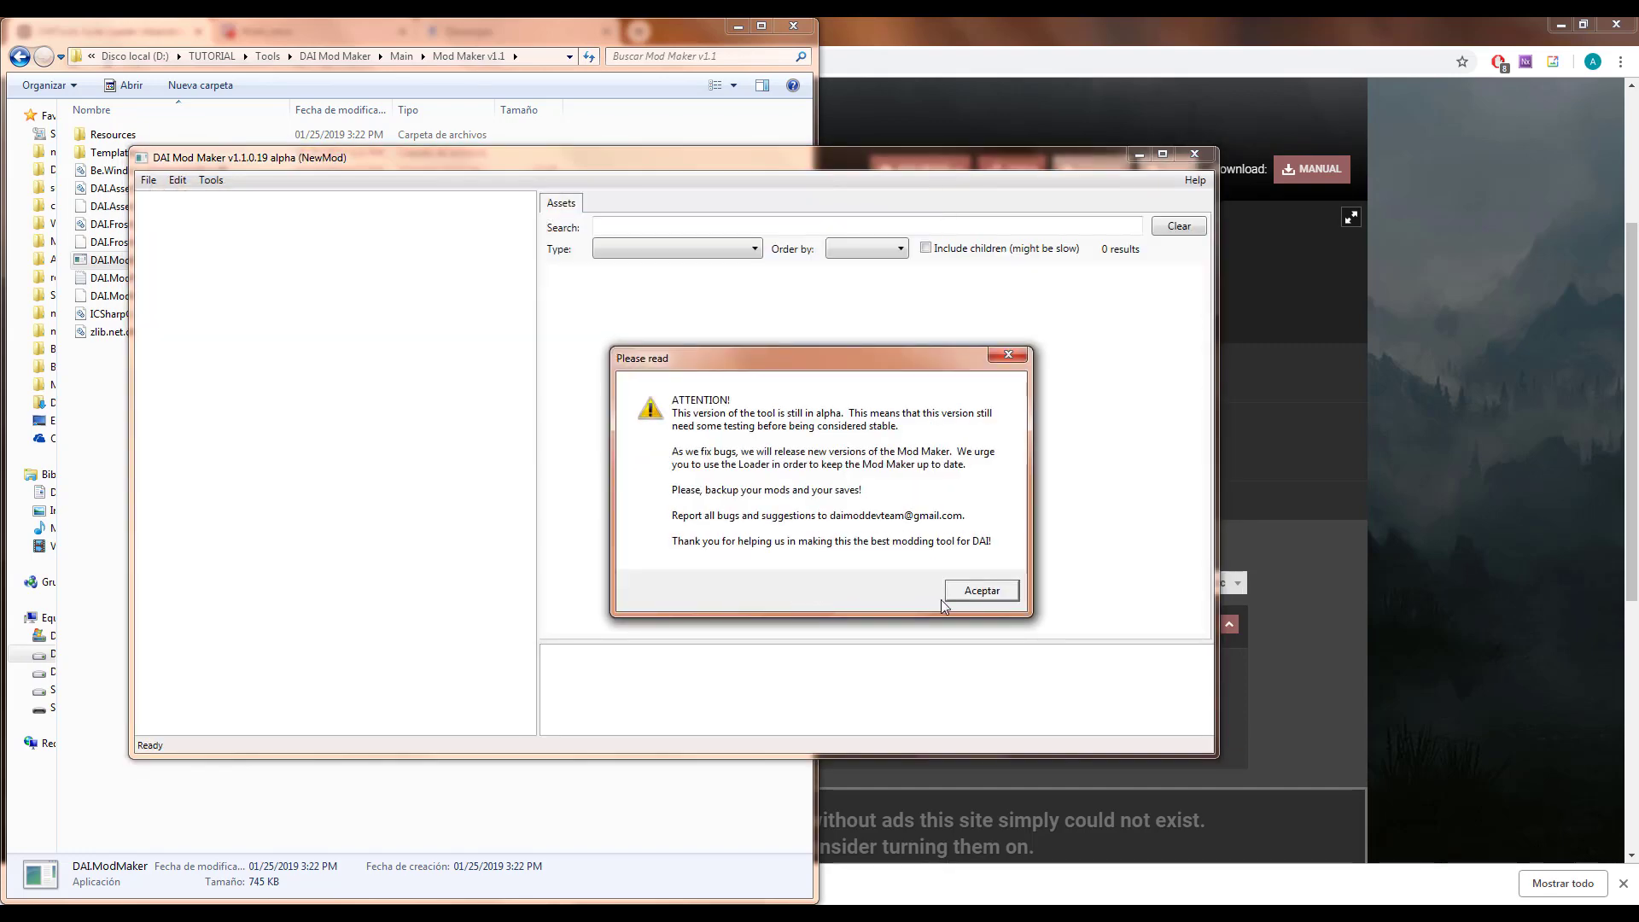
Accept the alpha notice and usage terms of Mod Maker v1.1.0.19, and enlarge its log area
left_click(970, 595)
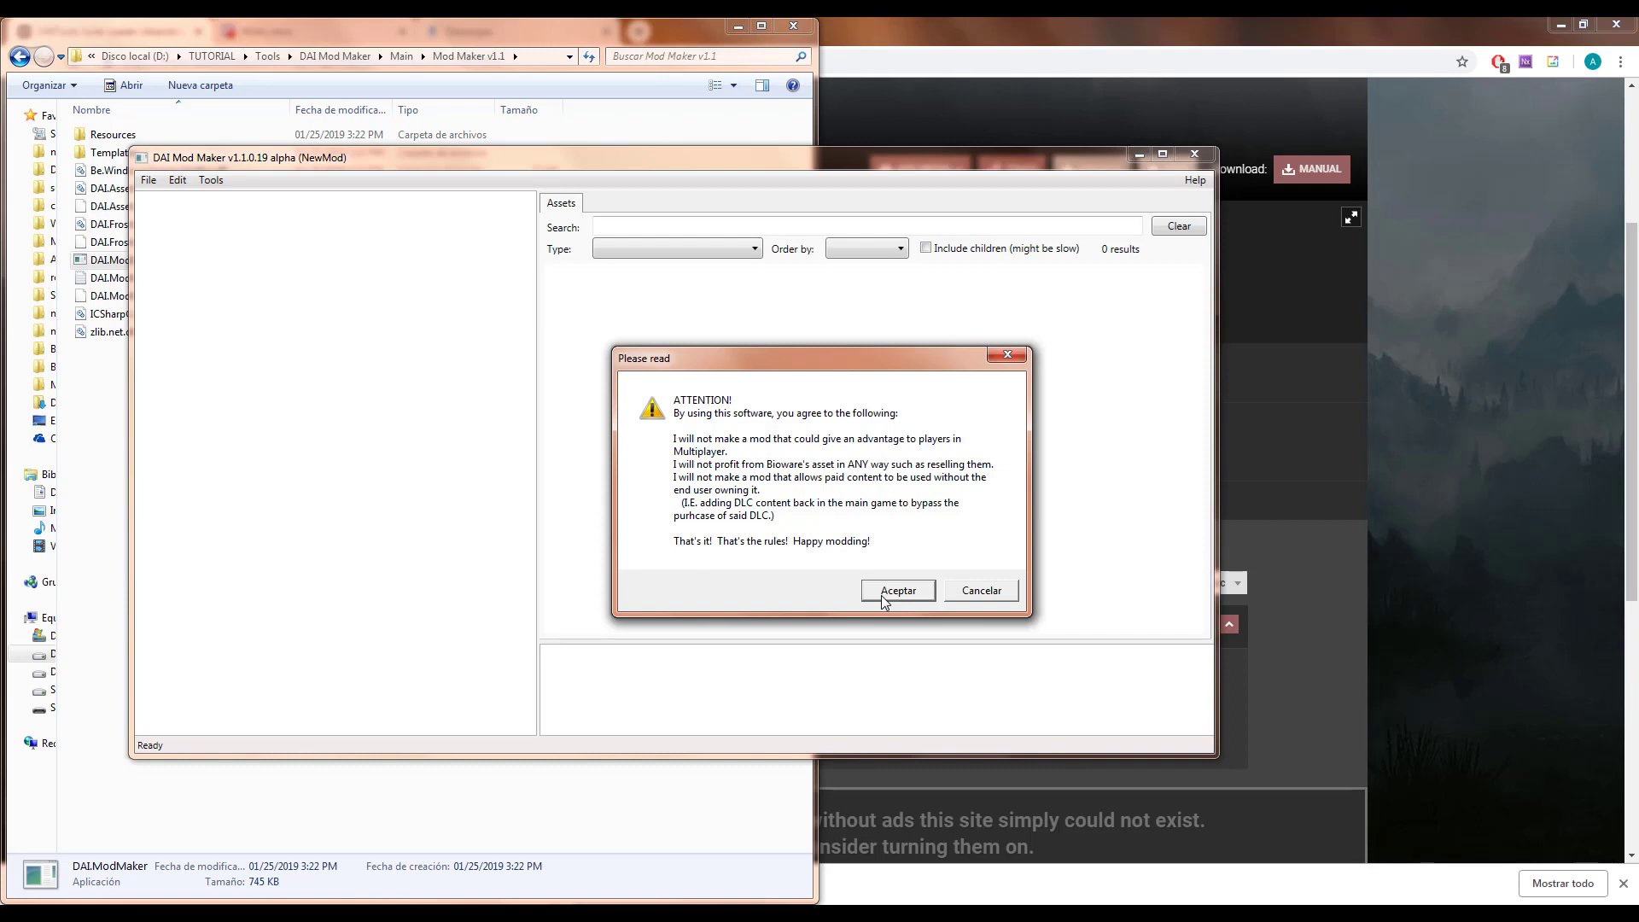
left_click(882, 597)
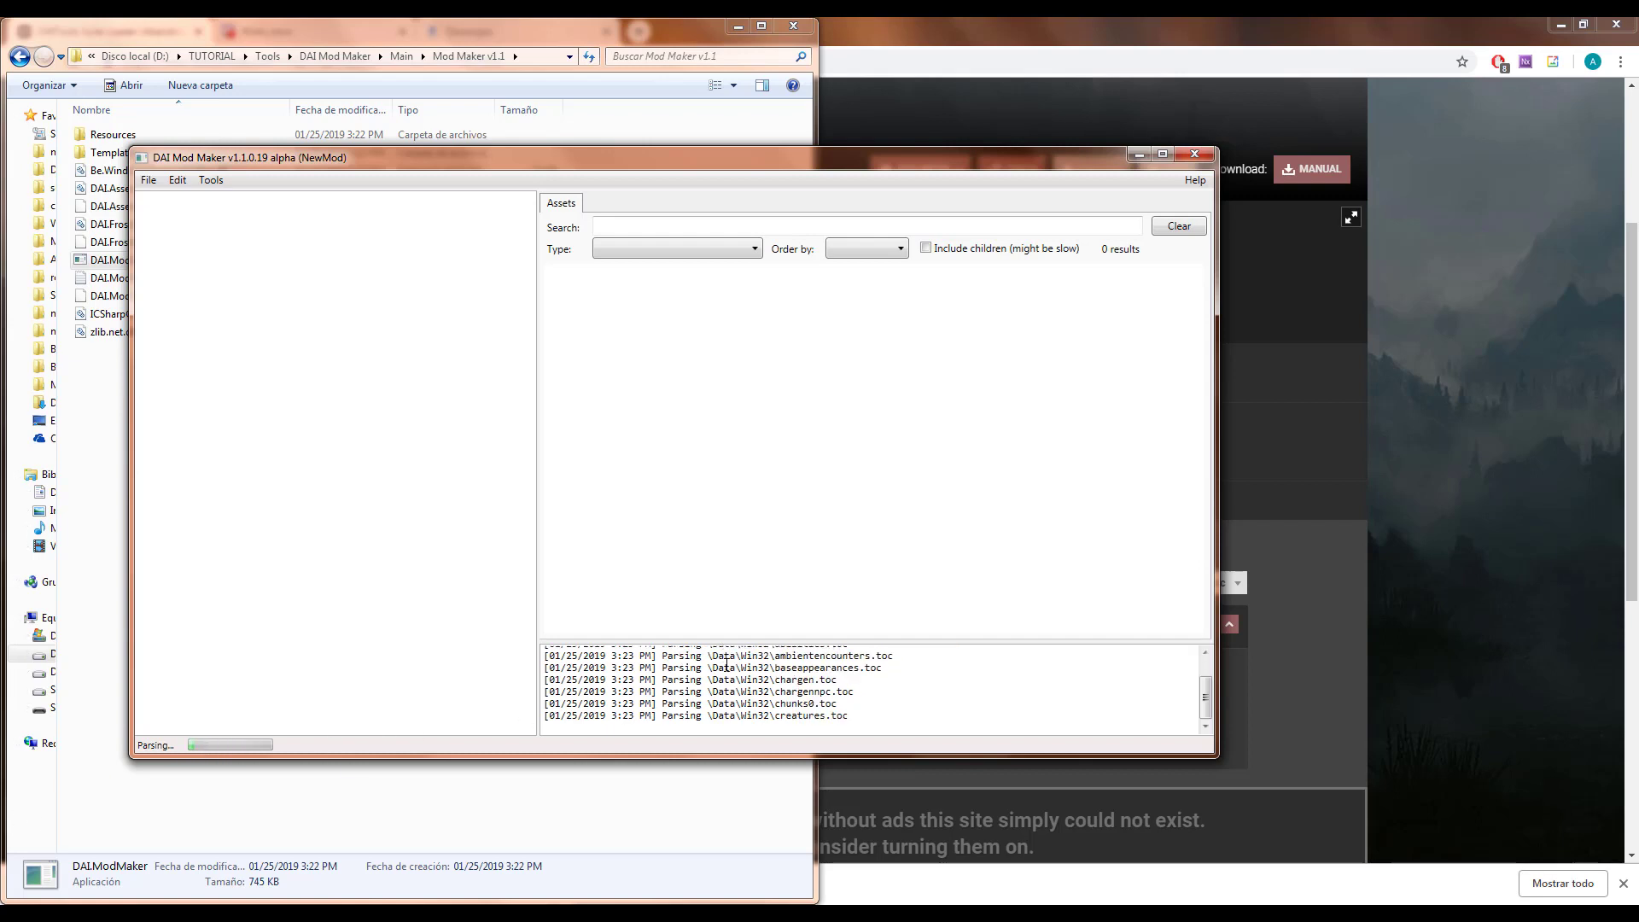
left_click_drag(802, 642, 832, 378)
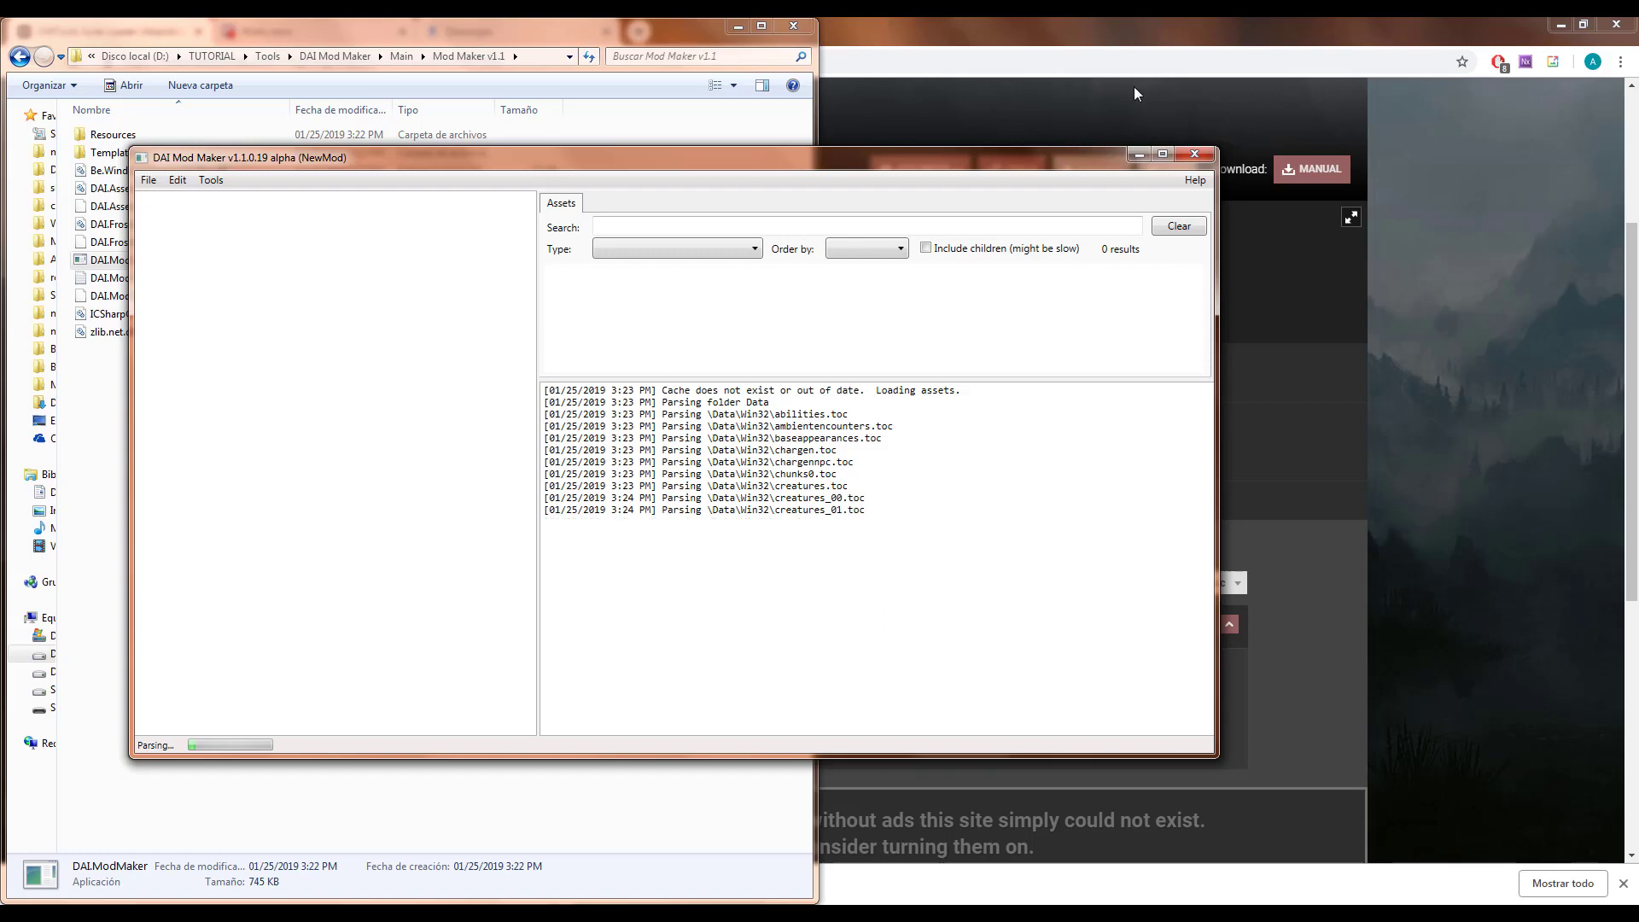
Open DAI Mod Maker v1.1.0.17, accepting its alpha notice and usage terms, and minimize all the other windows
left_click(738, 26)
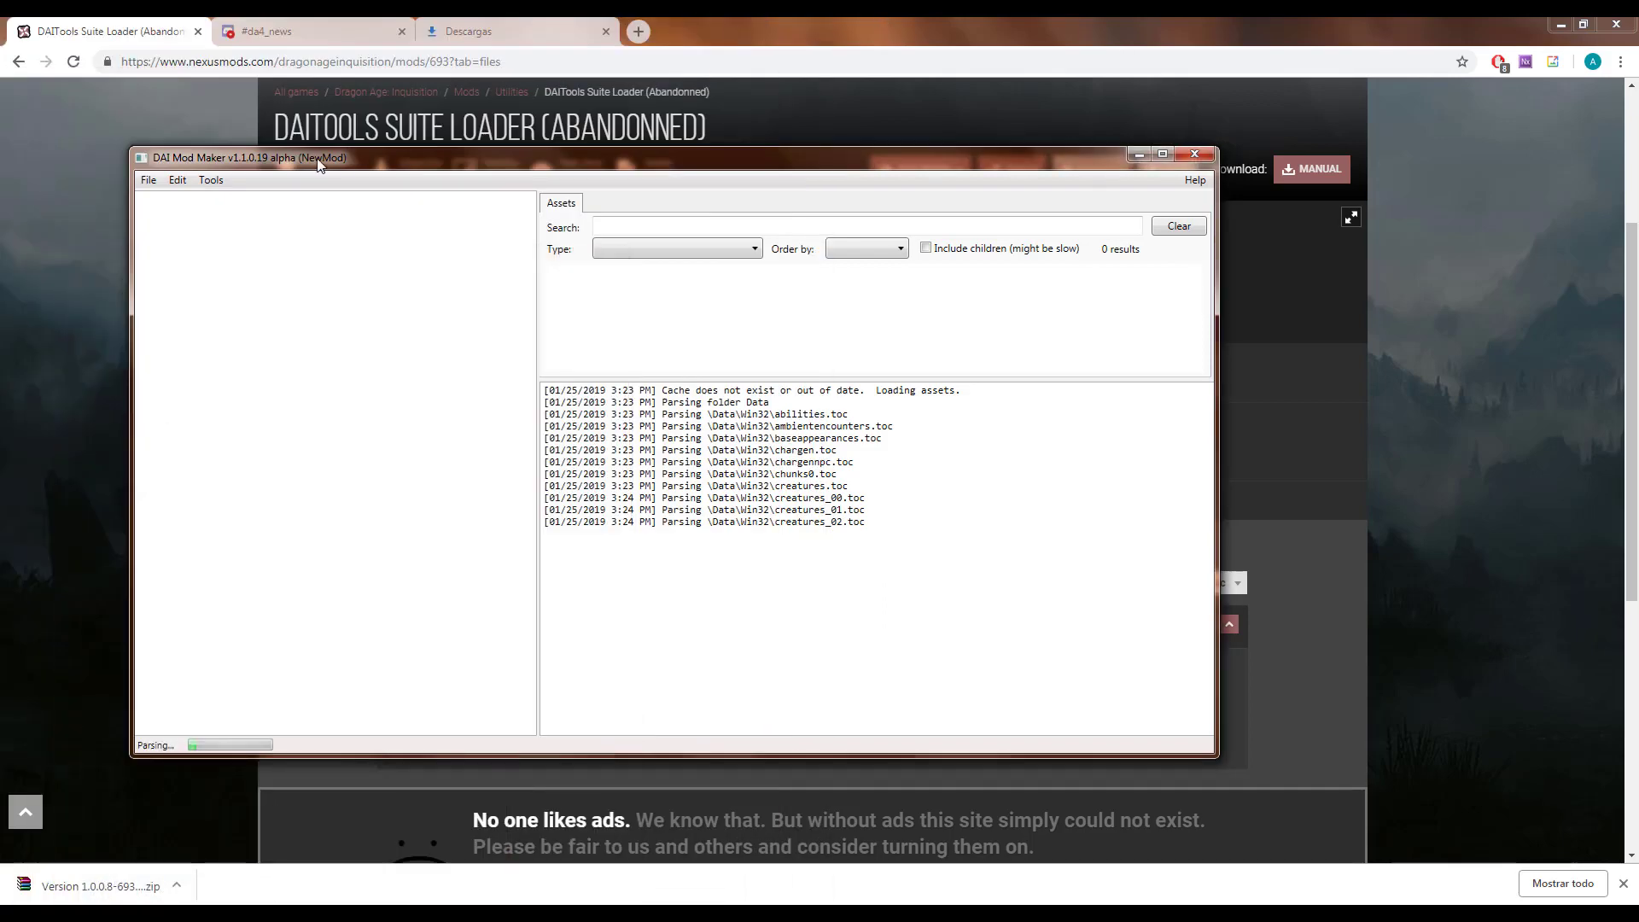
left_click(1559, 26)
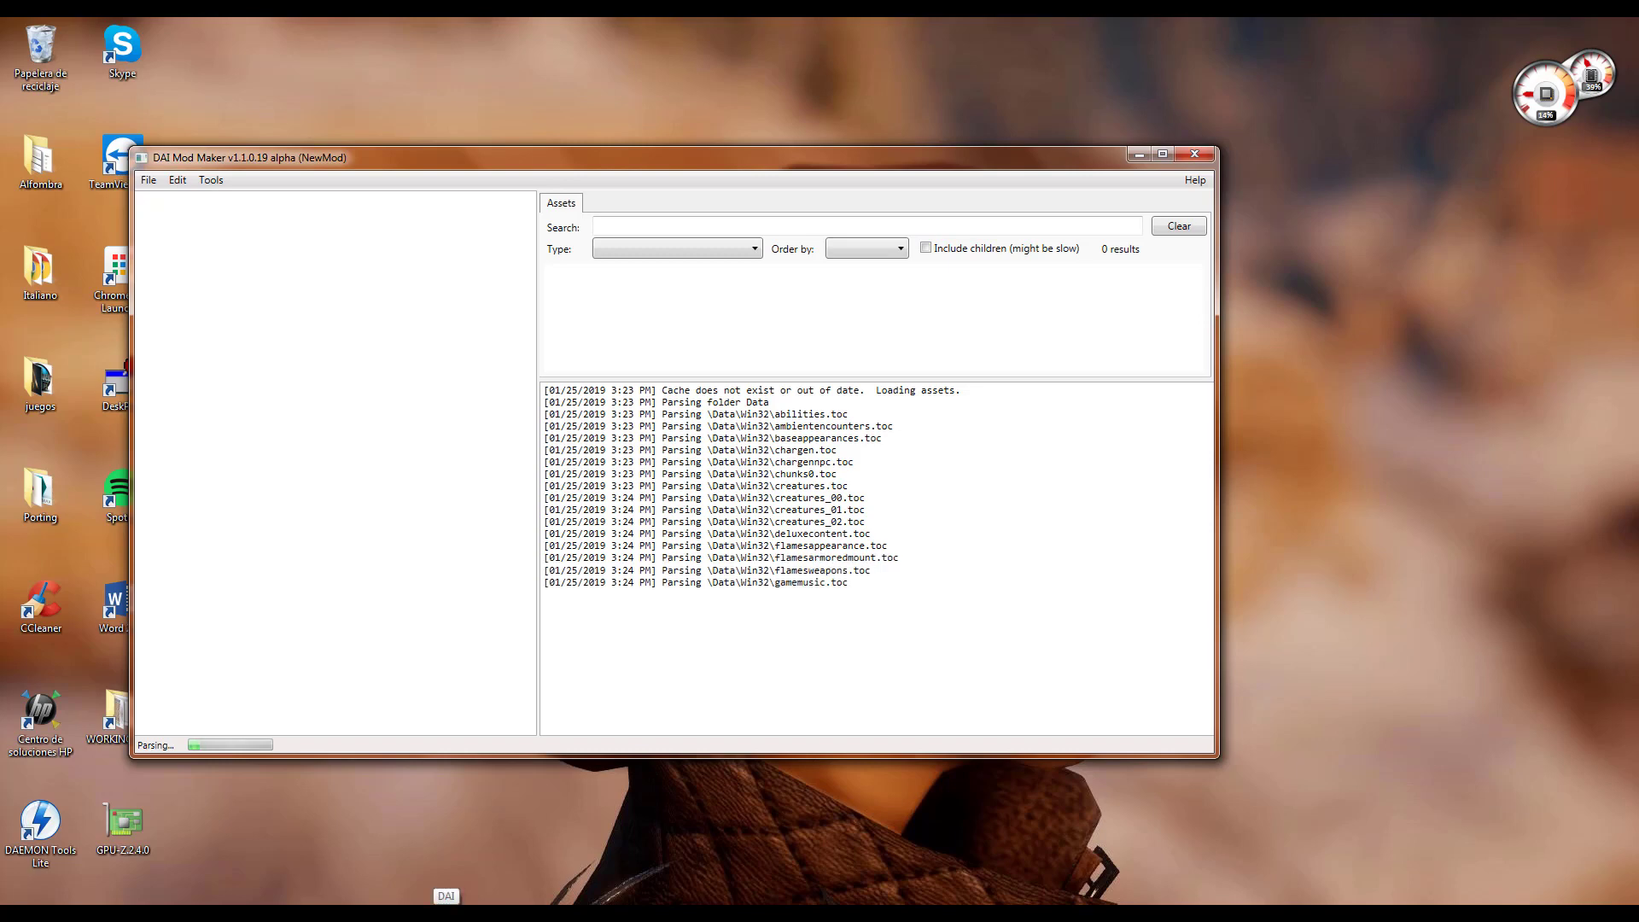
left_click(446, 912)
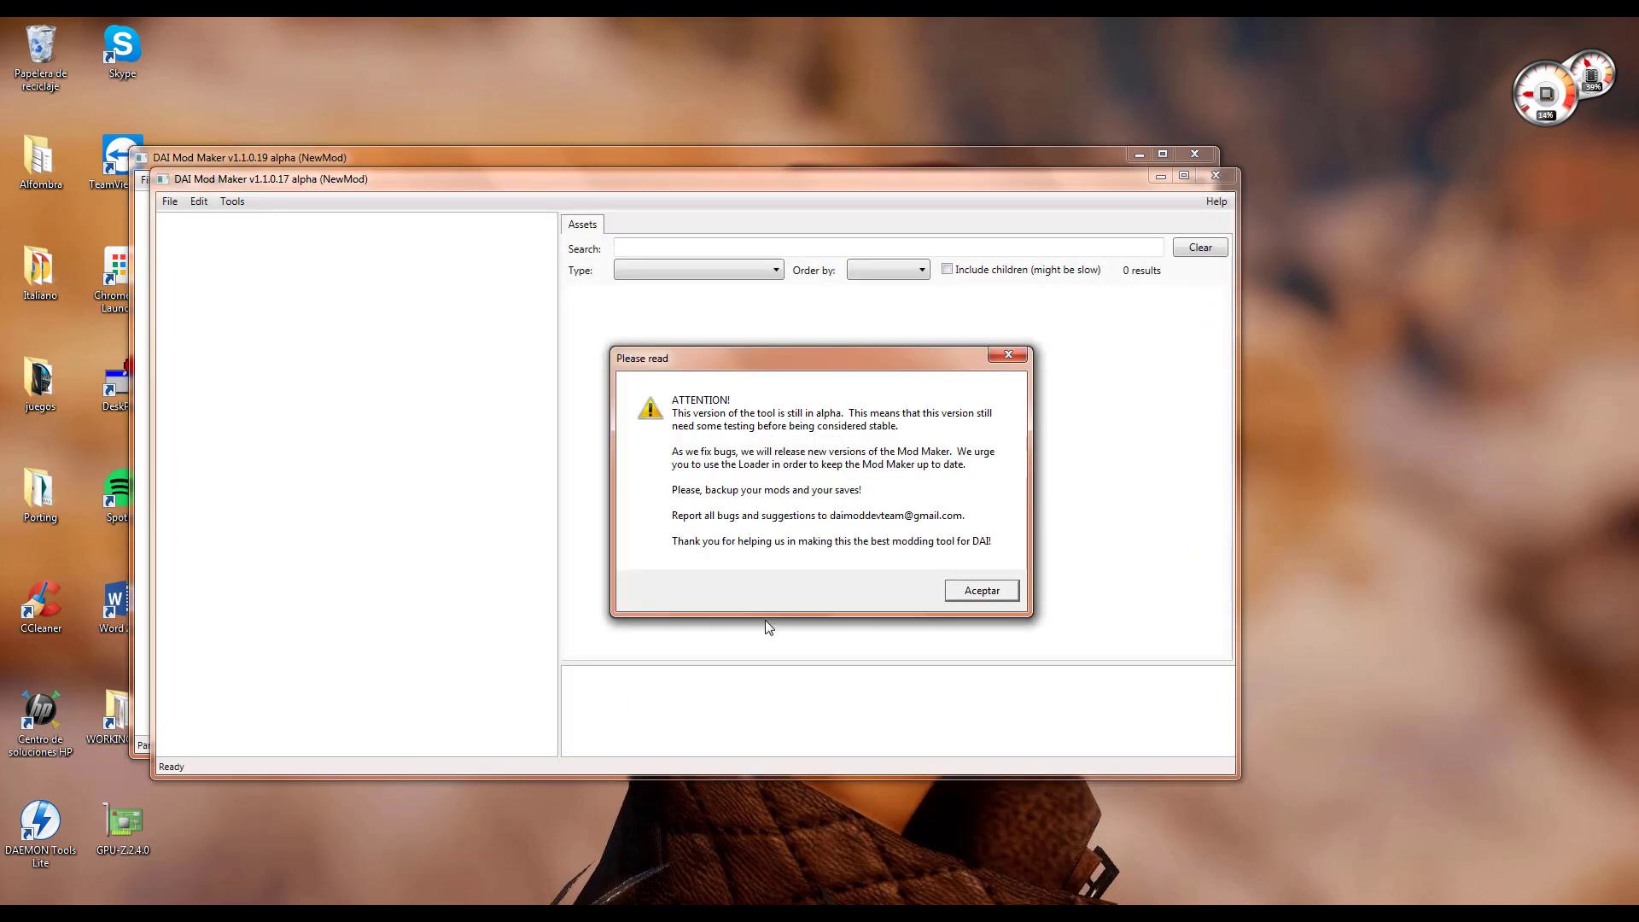
left_click(992, 585)
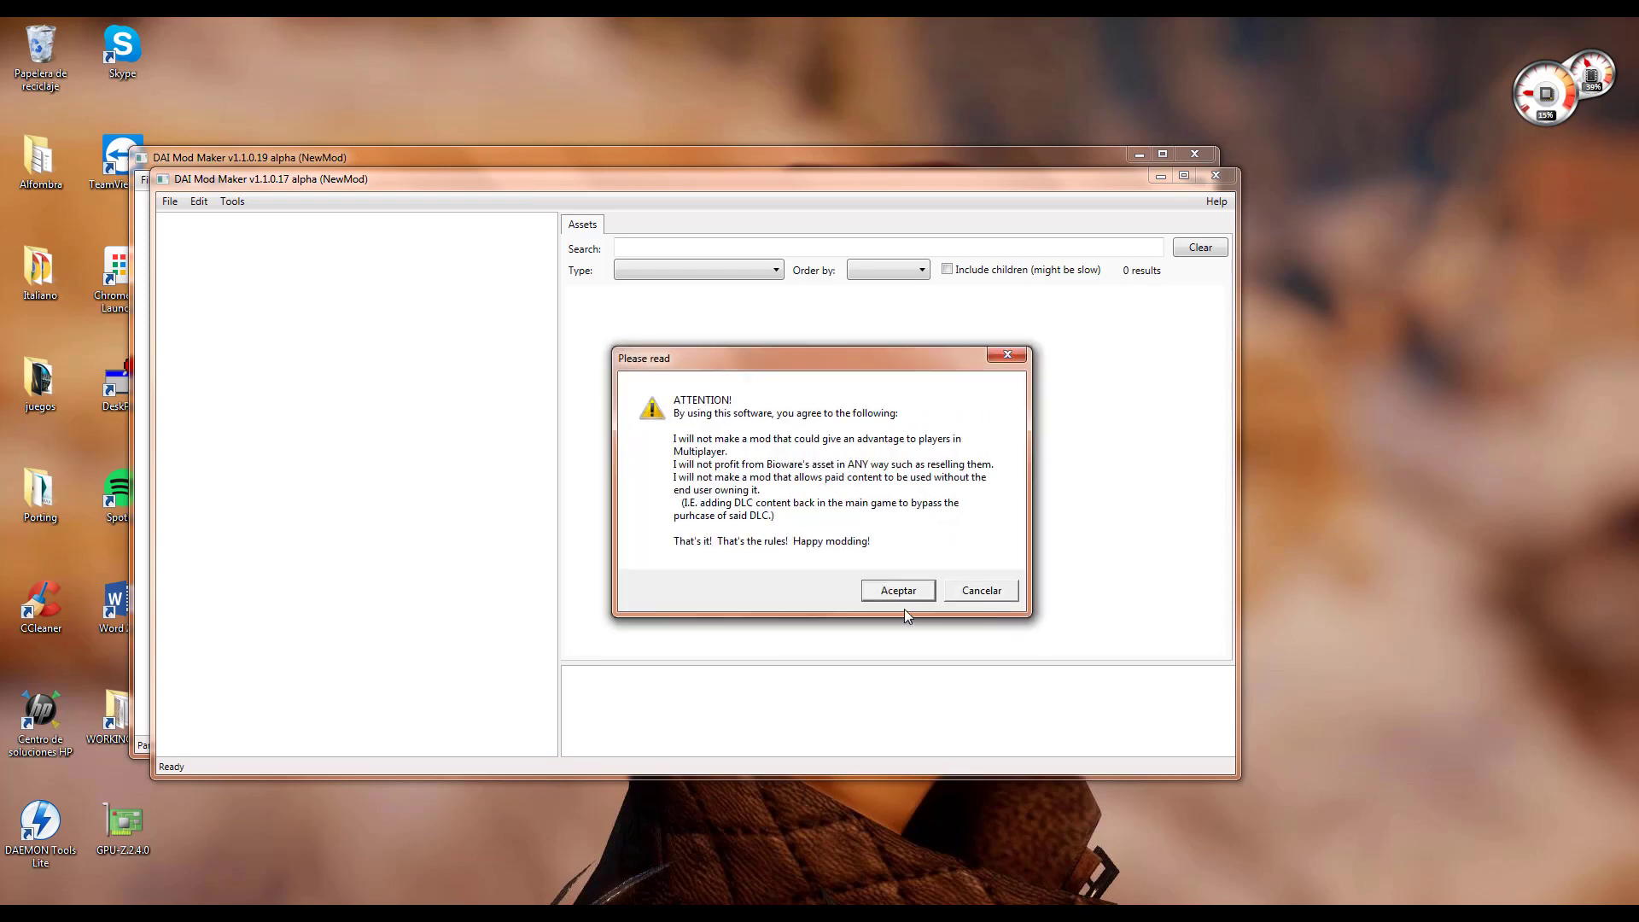
left_click(880, 594)
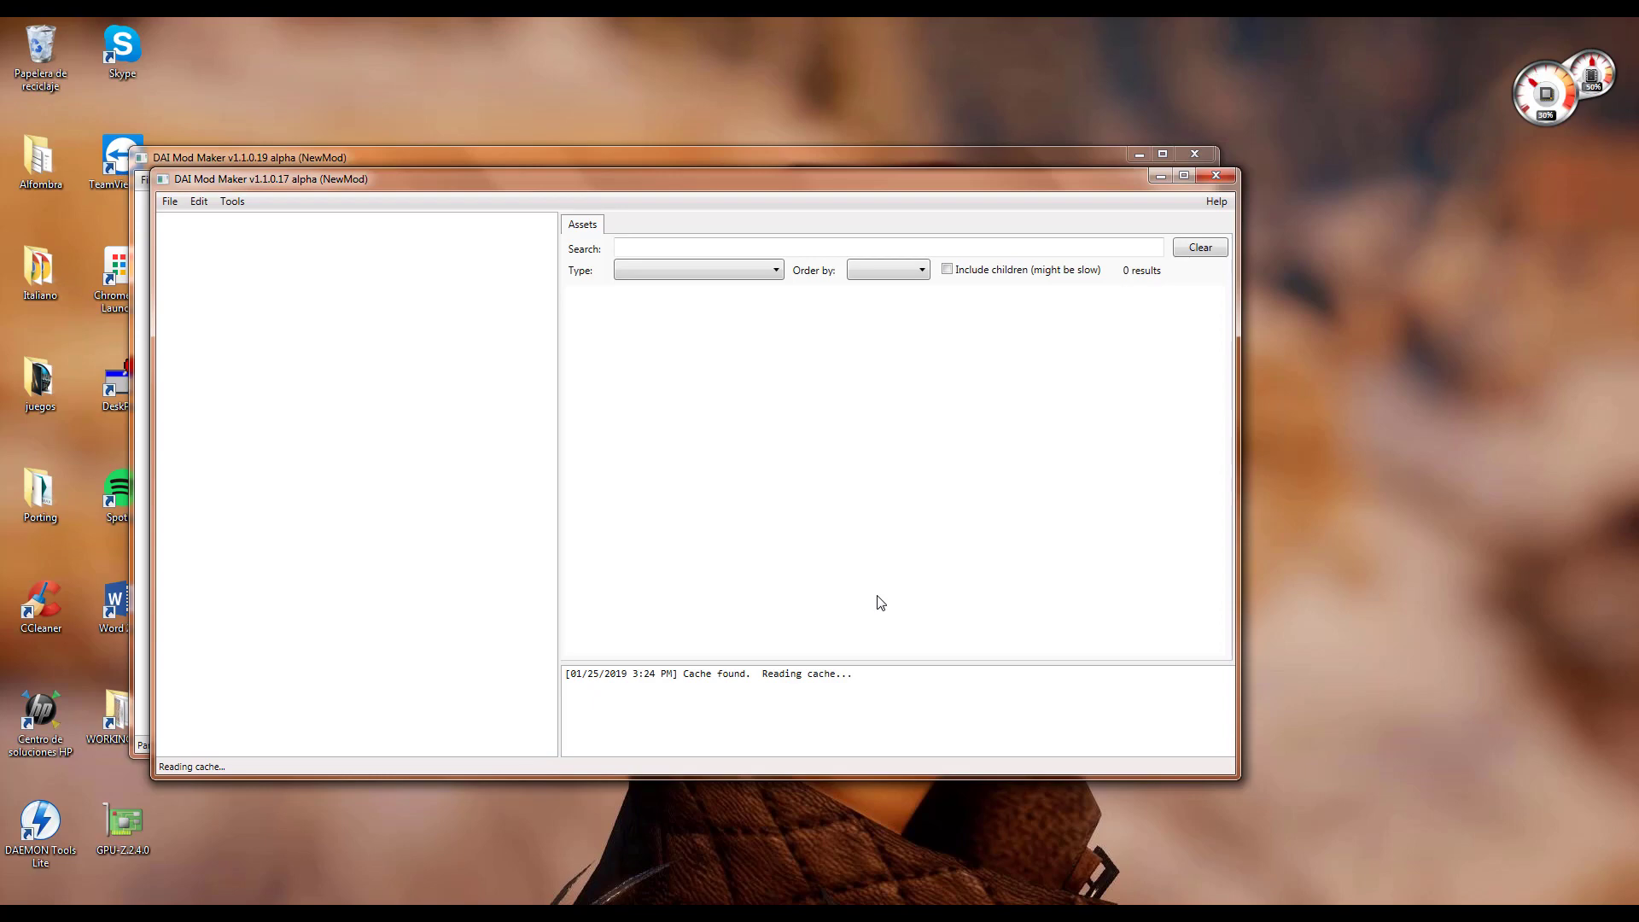
left_click(901, 162)
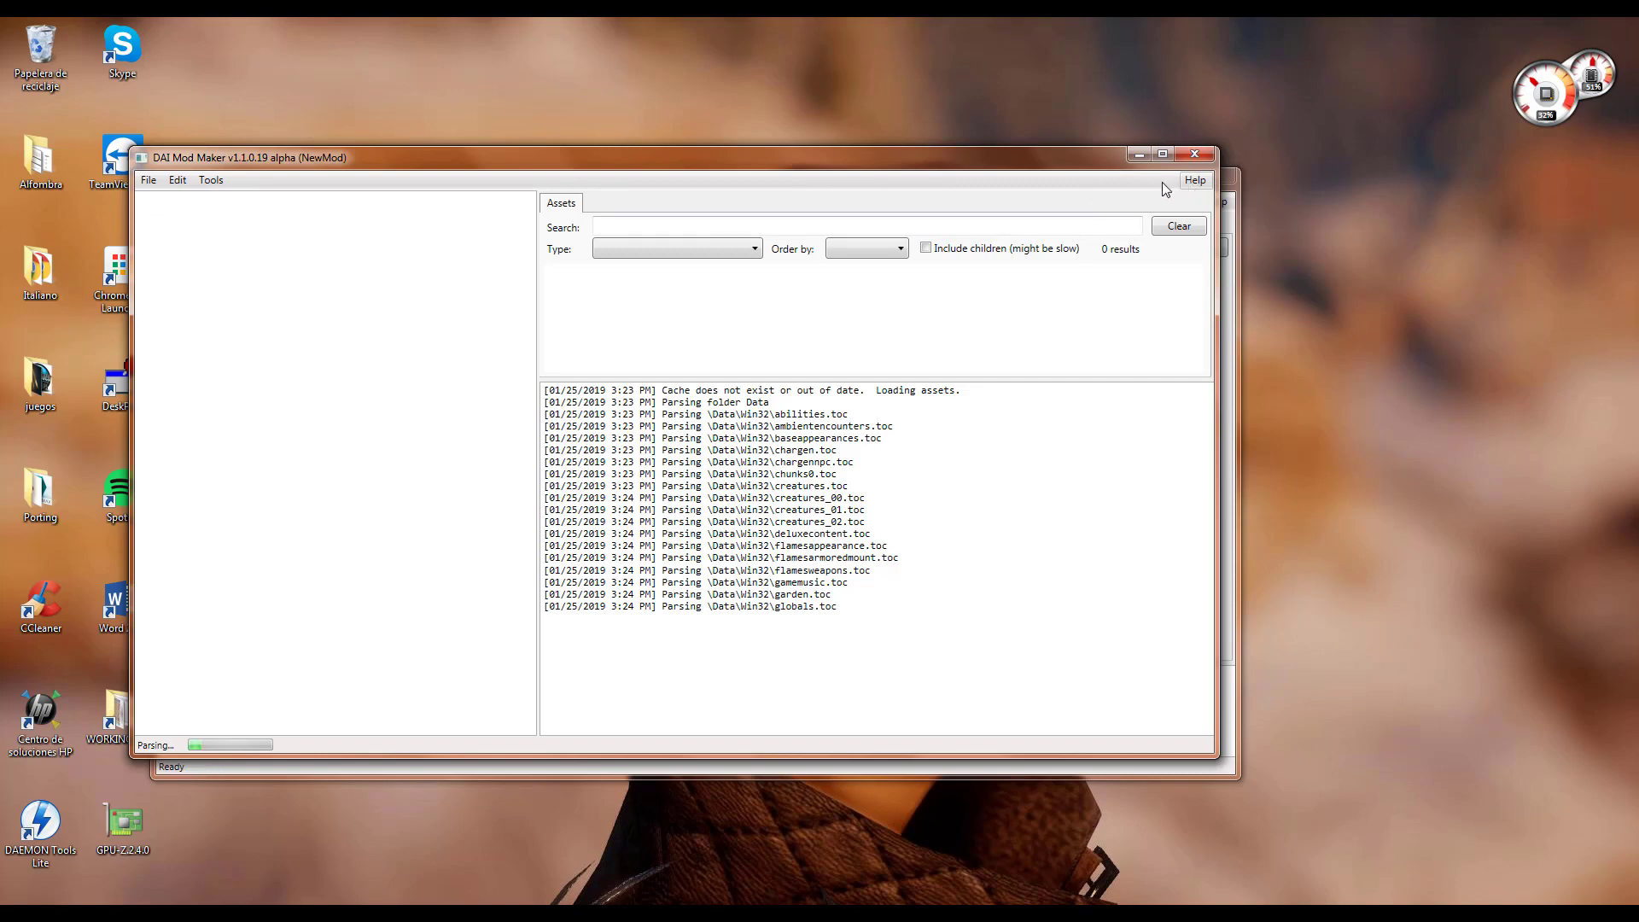
left_click(1140, 154)
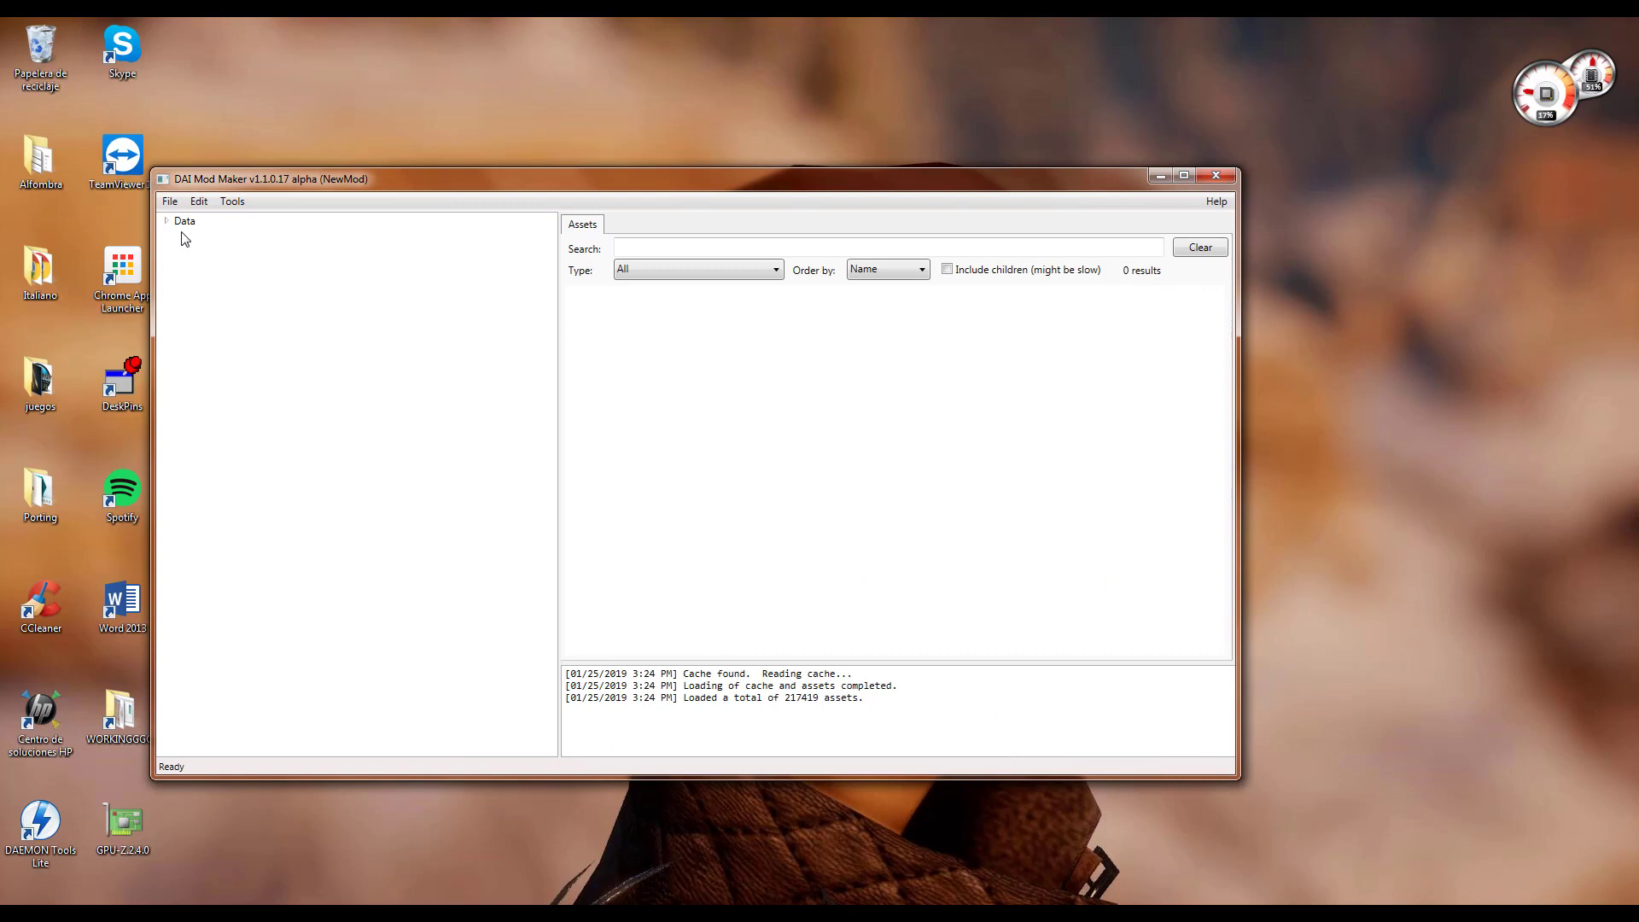